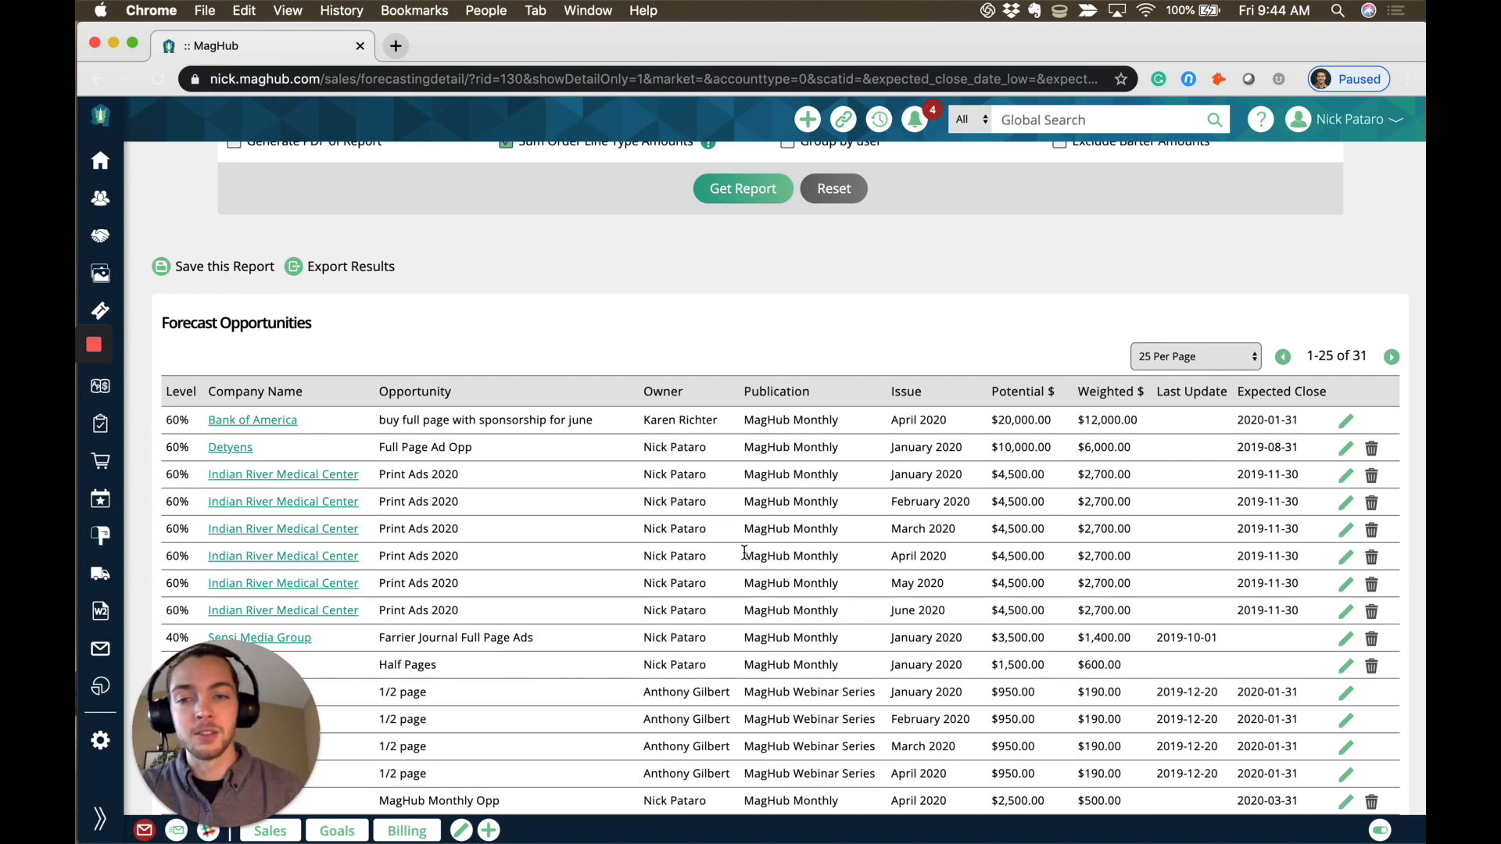
Bring up the deletion confirmation for the Detyens opportunity in the forecast list and cancel it
scroll(745, 553, "down", 1)
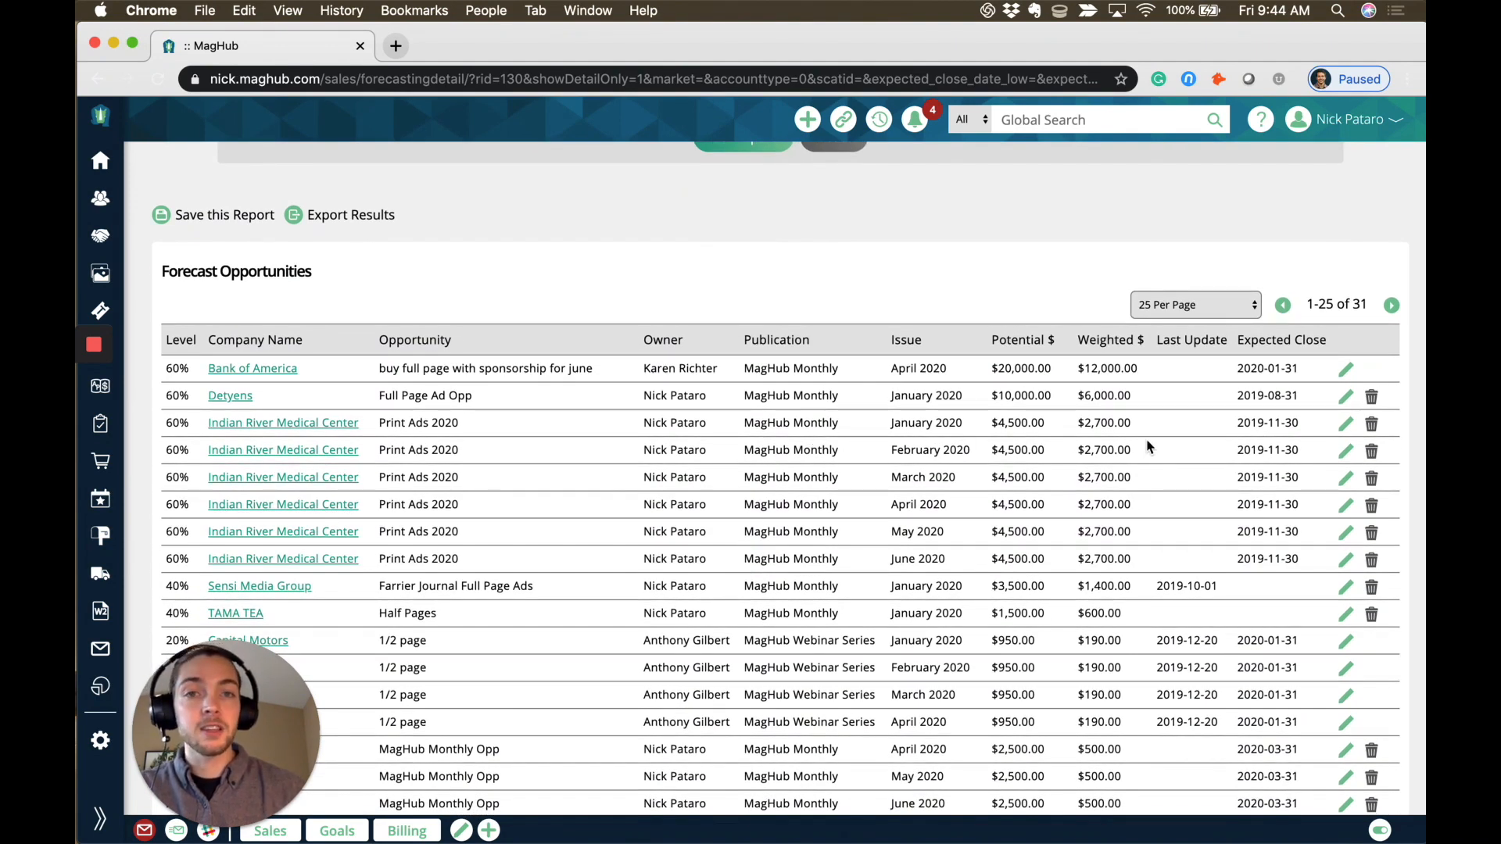
scroll(1147, 446, "down", 2)
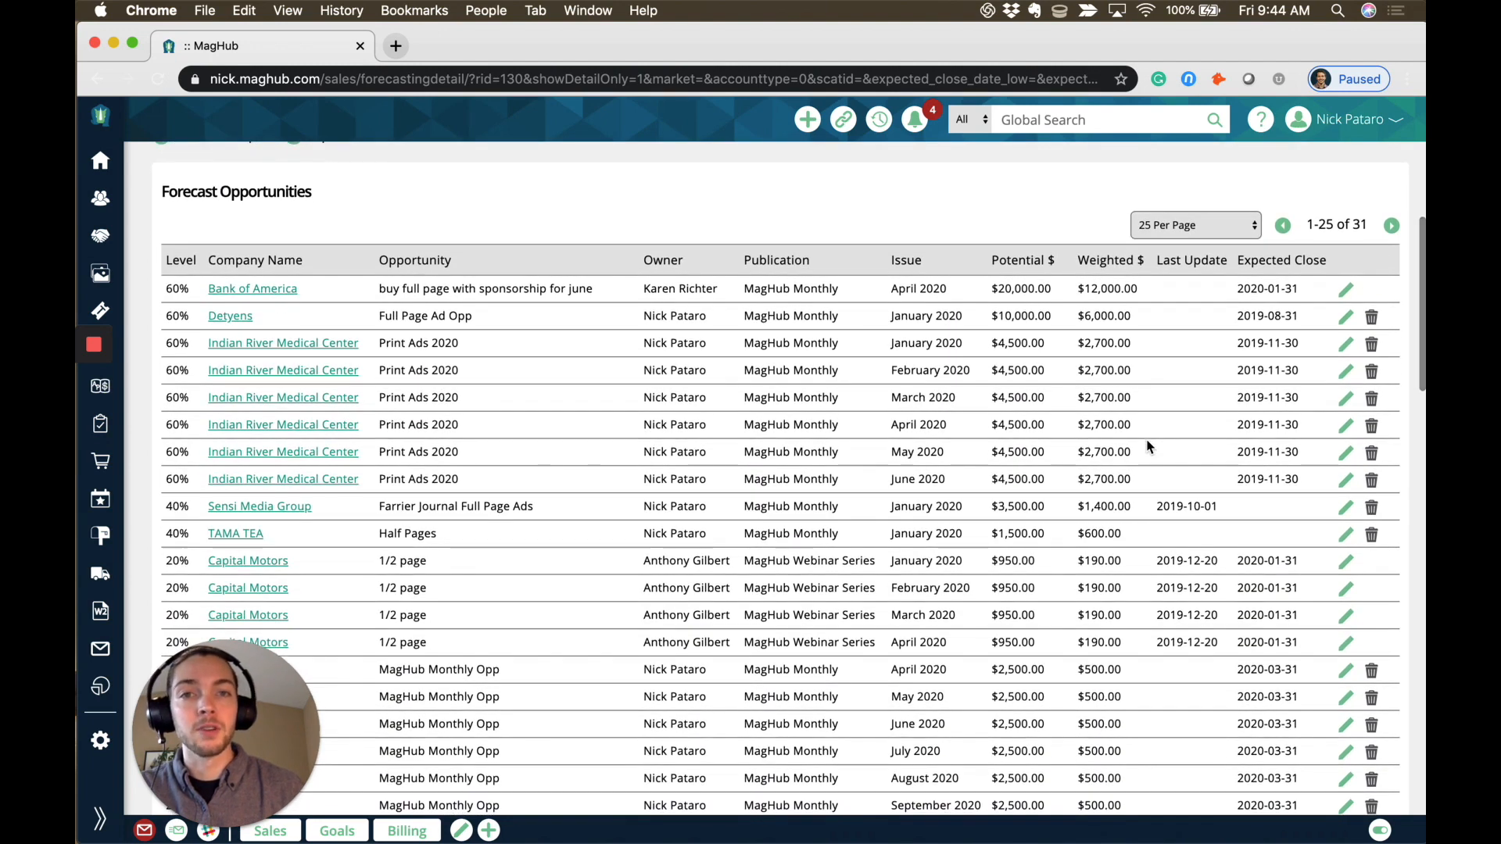
scroll(1147, 446, "down", 1)
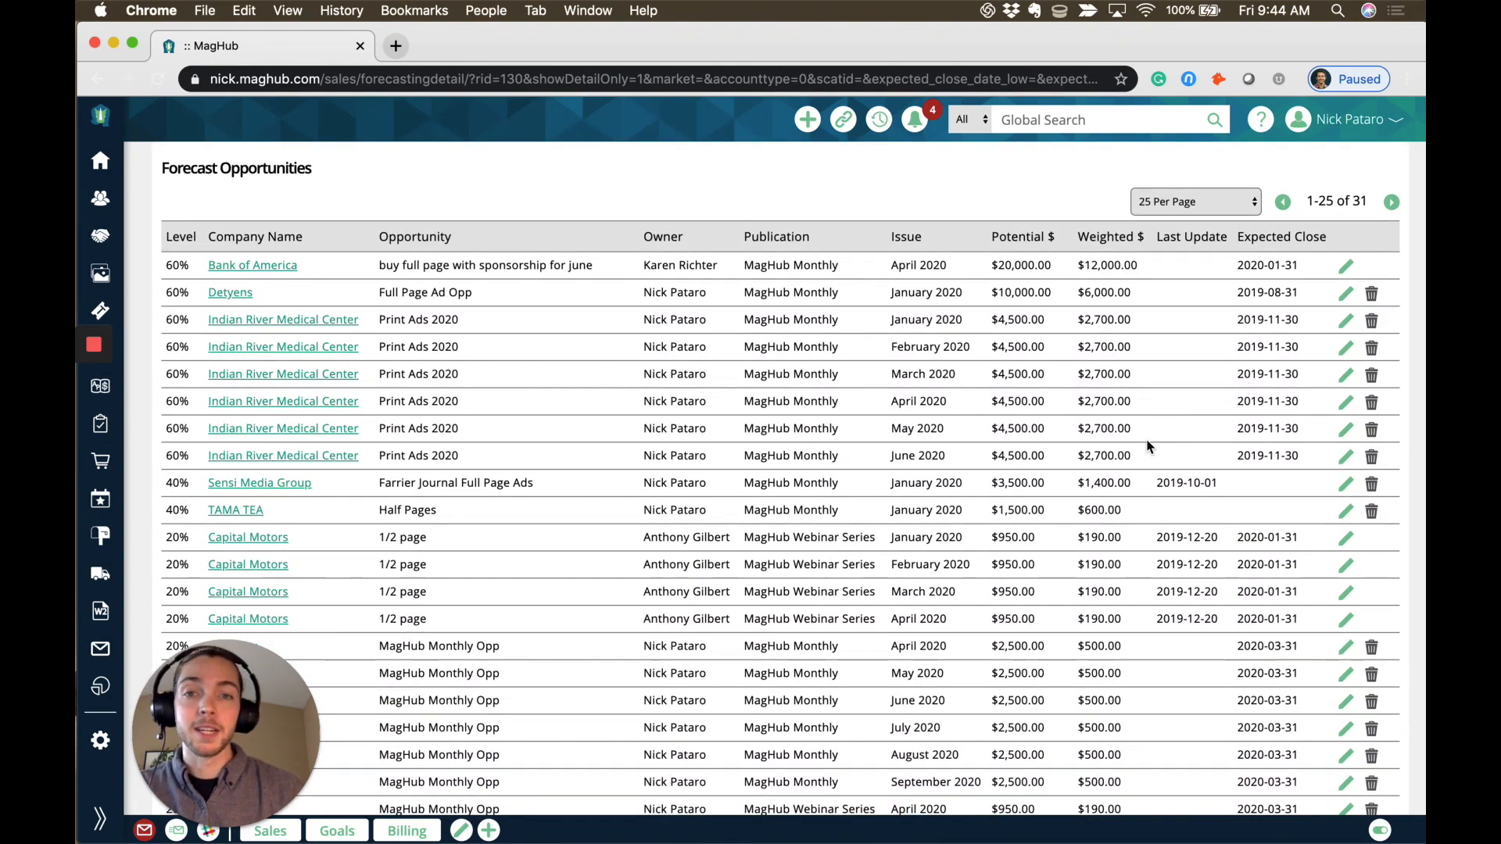
left_click(1372, 294)
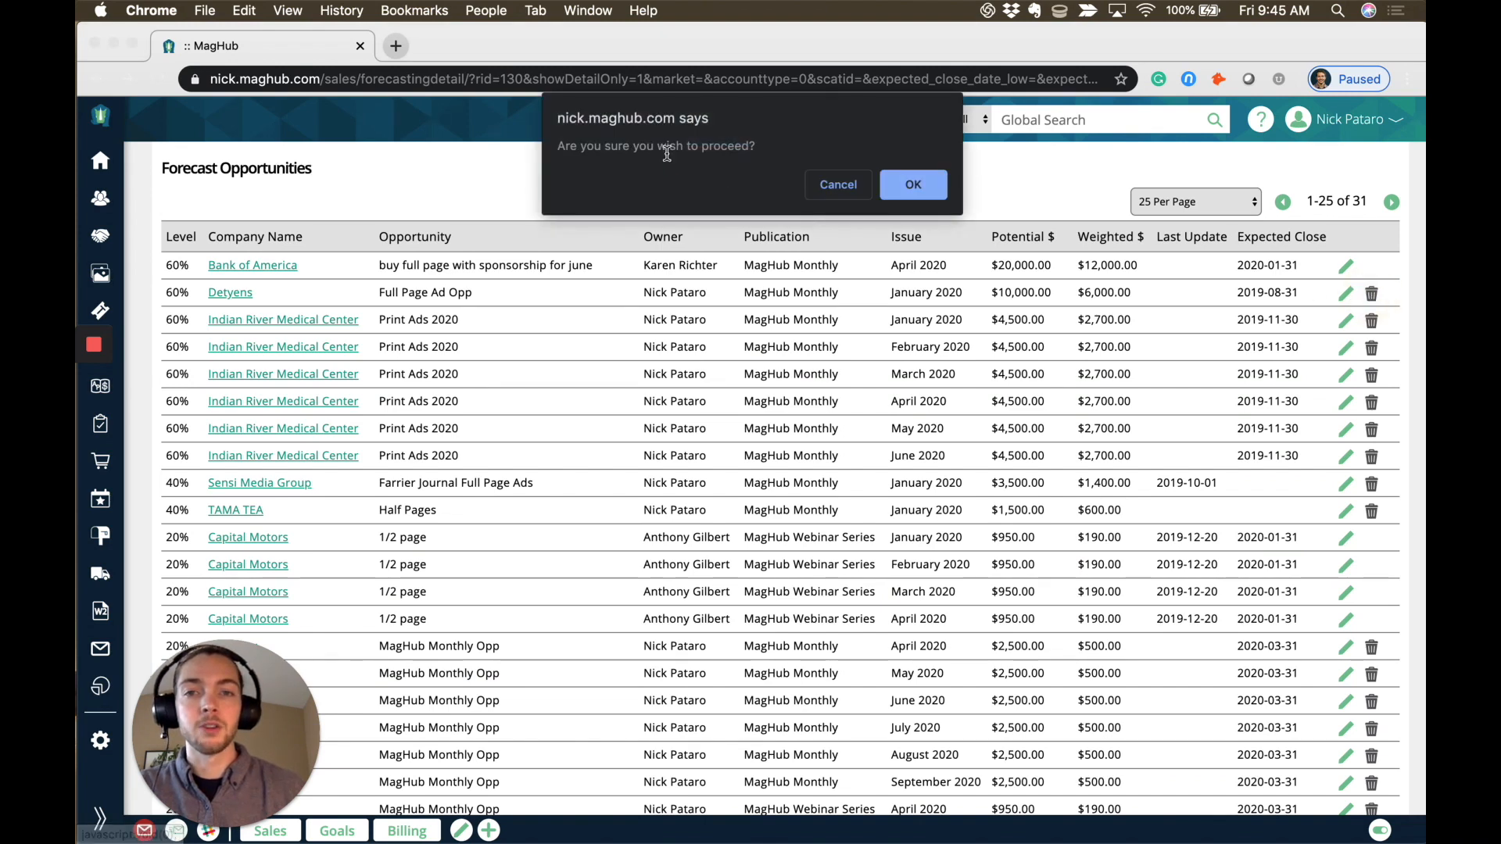
left_click(894, 186)
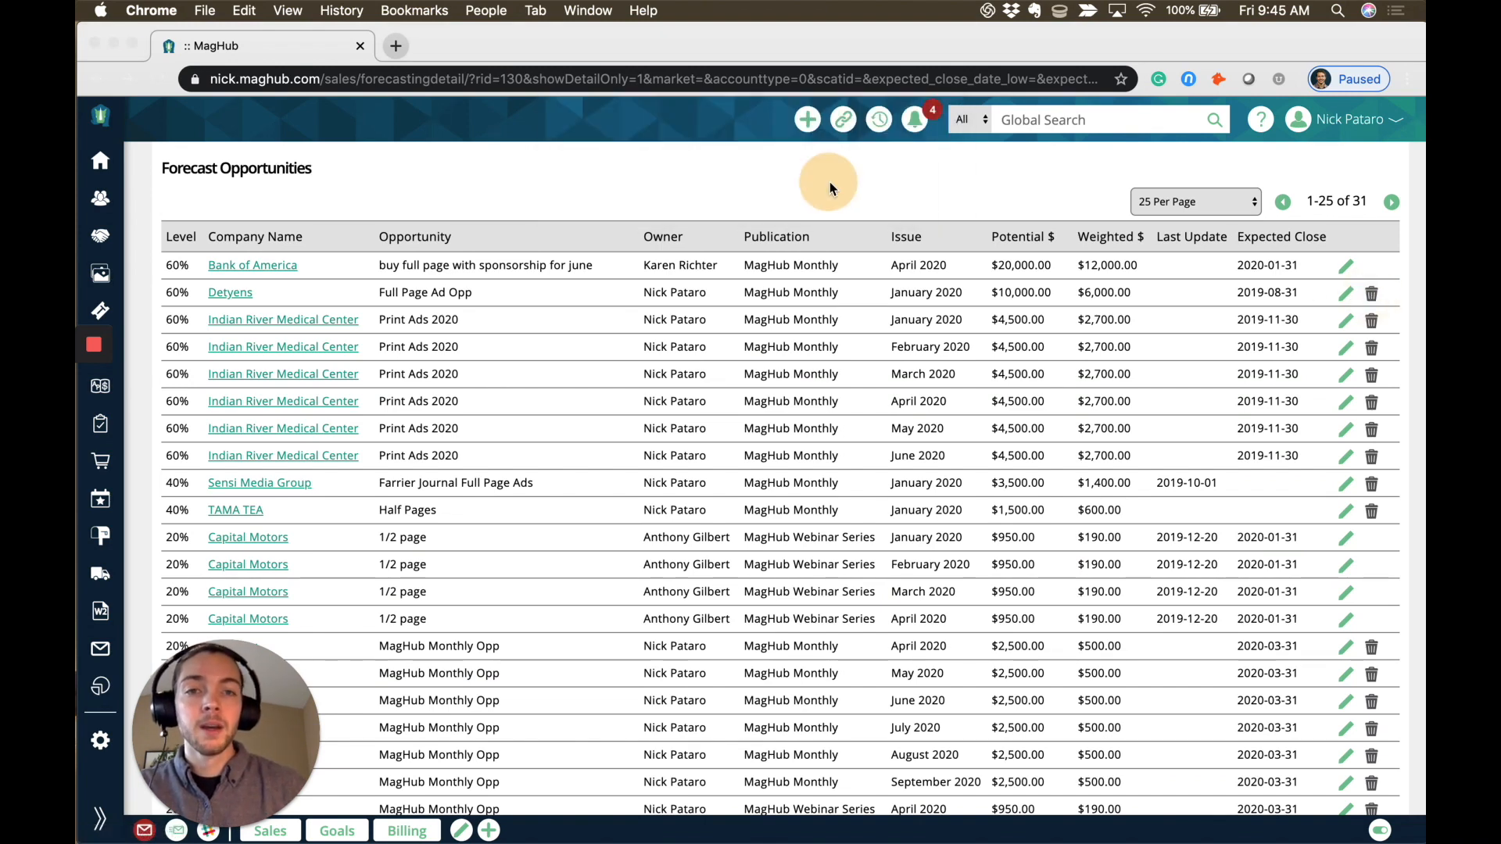
Search only companies for "lillian" and open the Lillian August company record
left_click(982, 121)
left_click(985, 163)
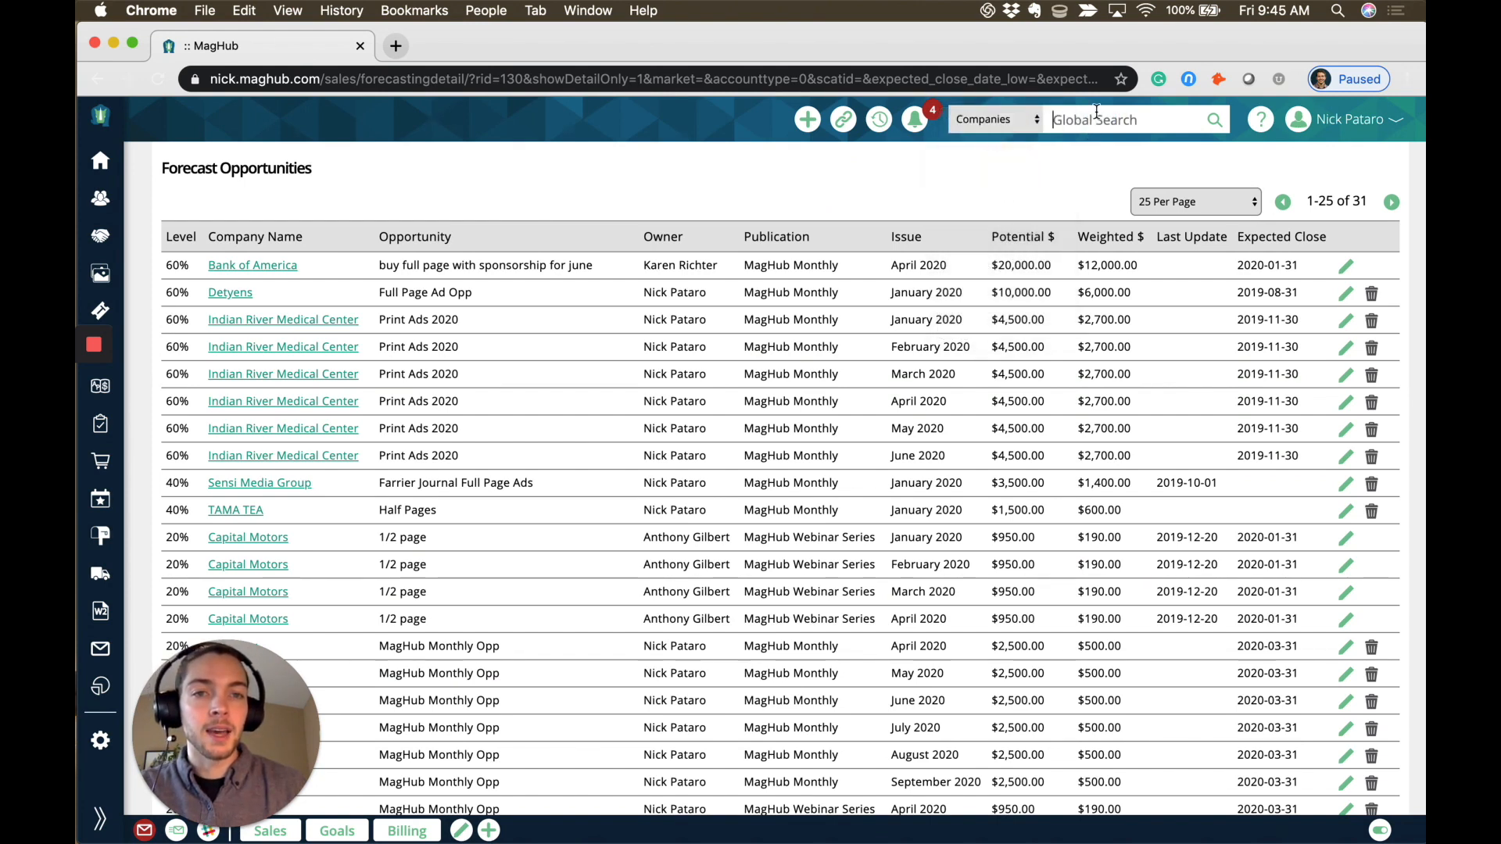
left_click(1097, 111)
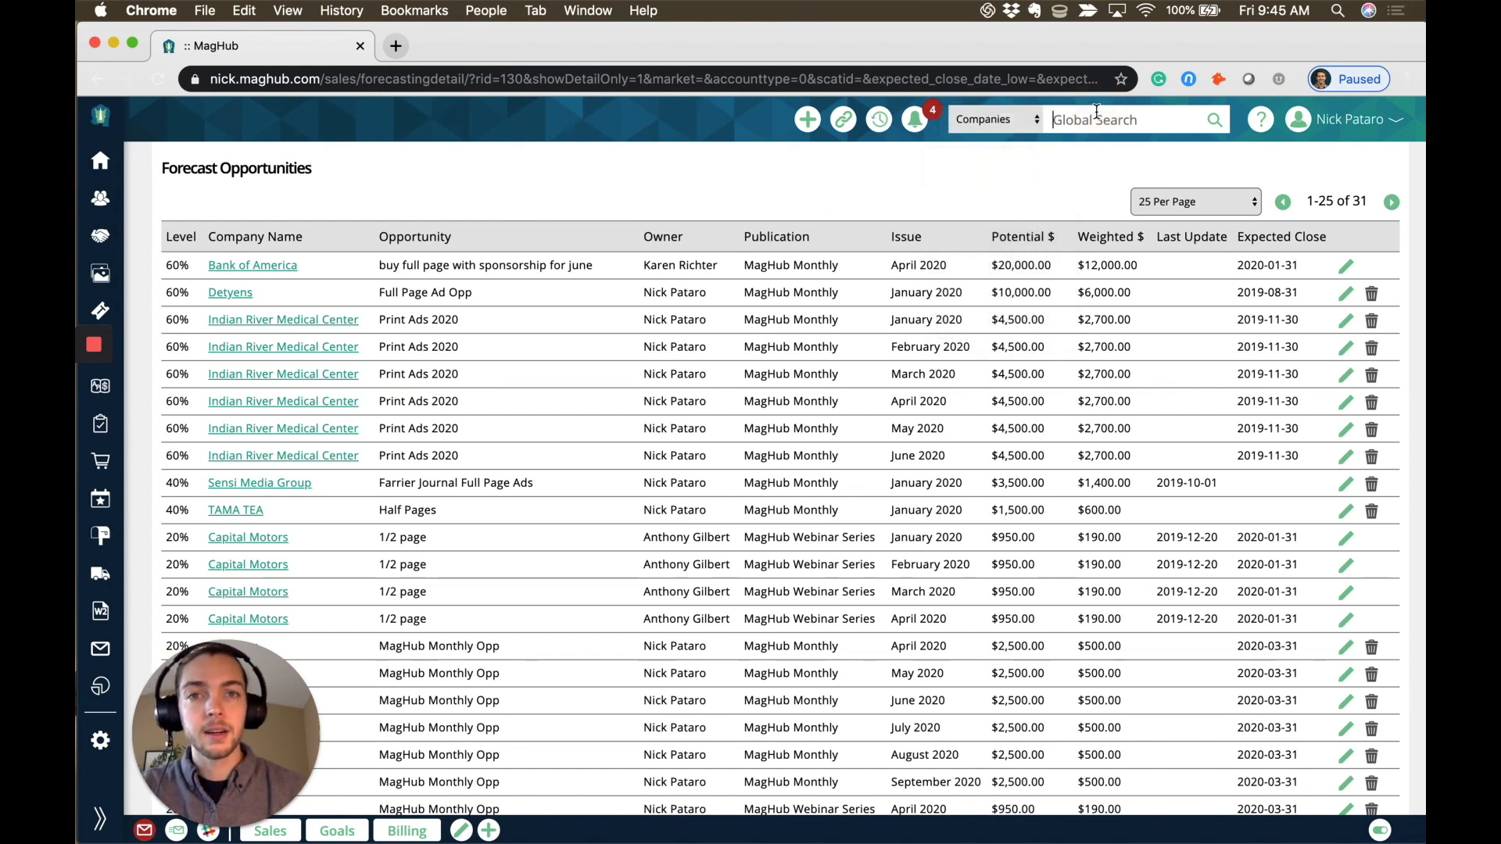
type("li")
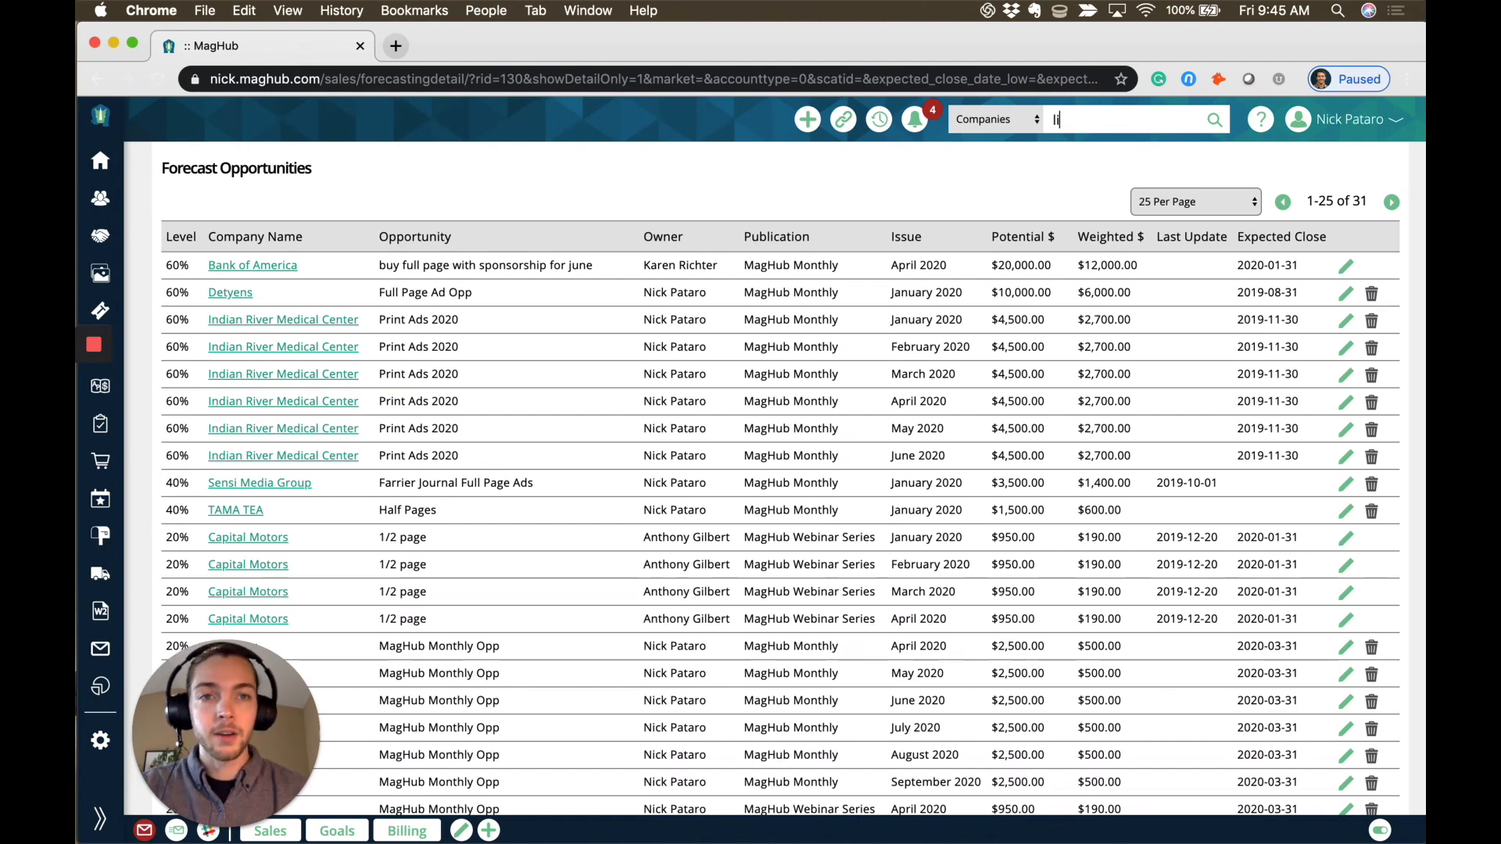
type("llian")
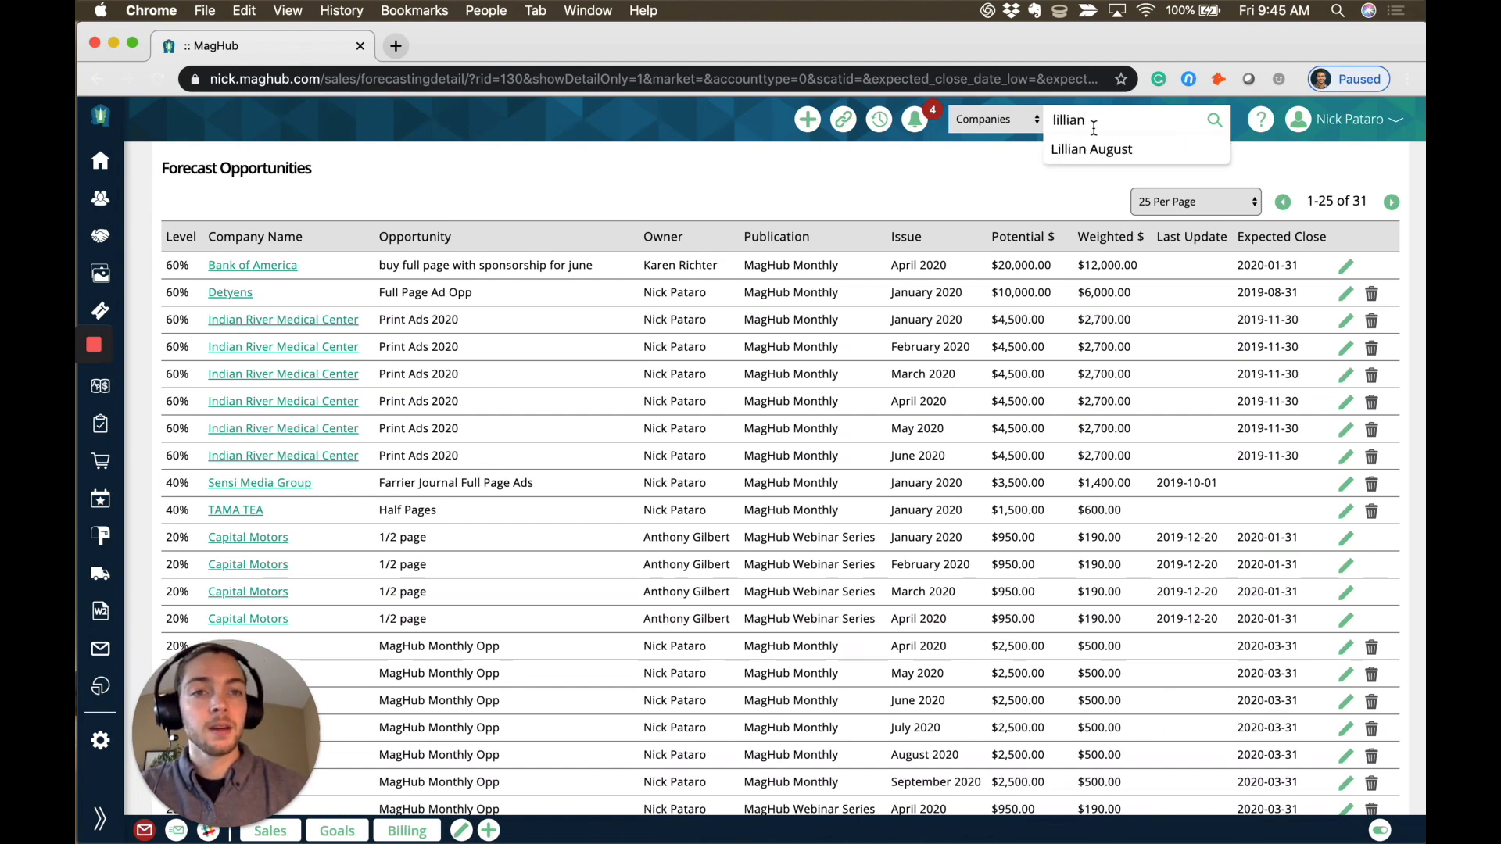
left_click(1091, 149)
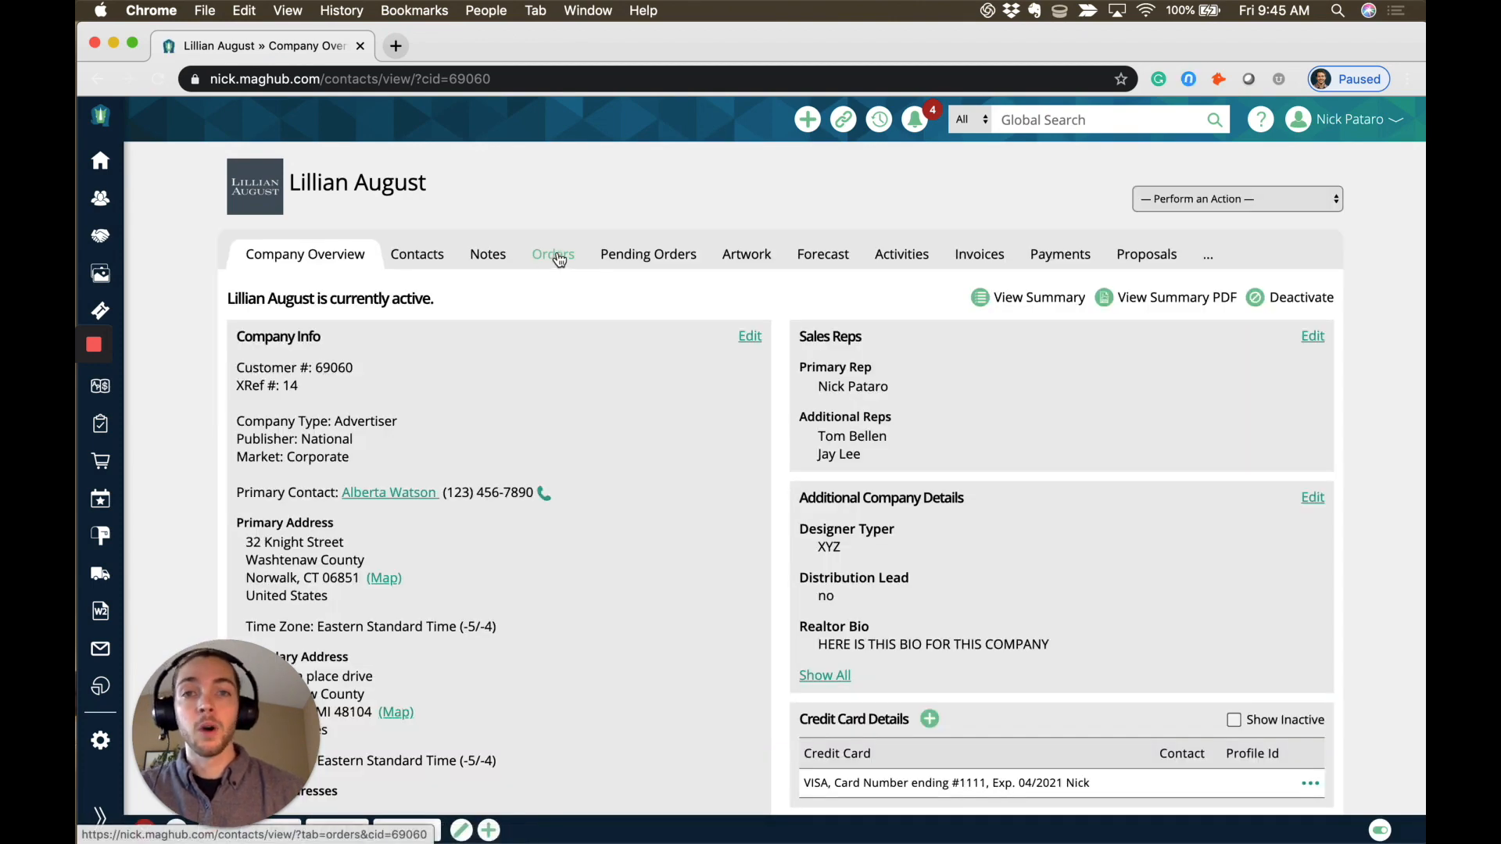
Show Lillian August's orders and expand the most recent order, created 2020-01-15, into its line items
left_click(560, 258)
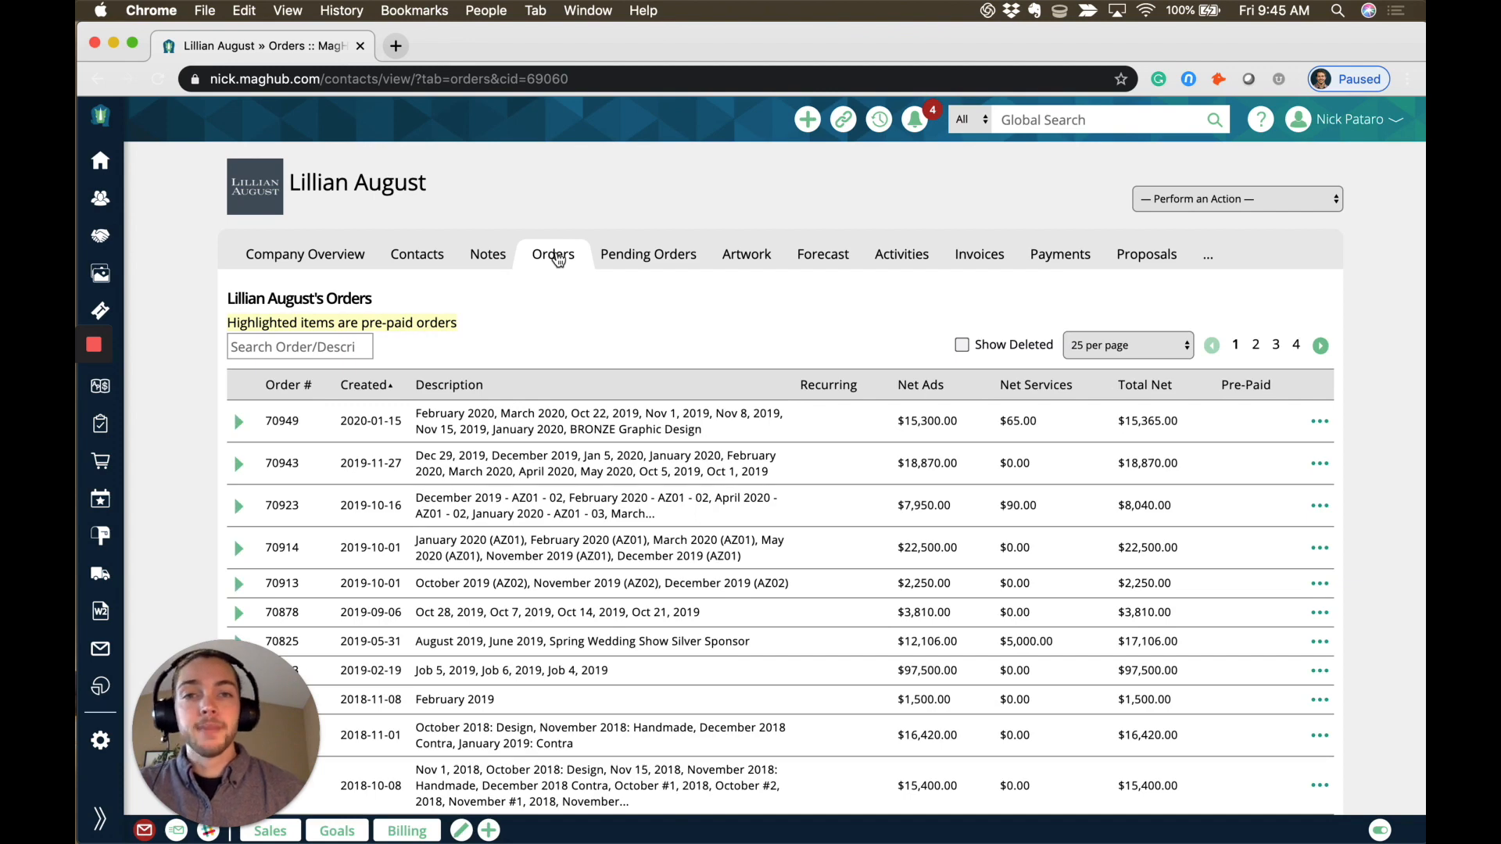
scroll(744, 301, "down", 2)
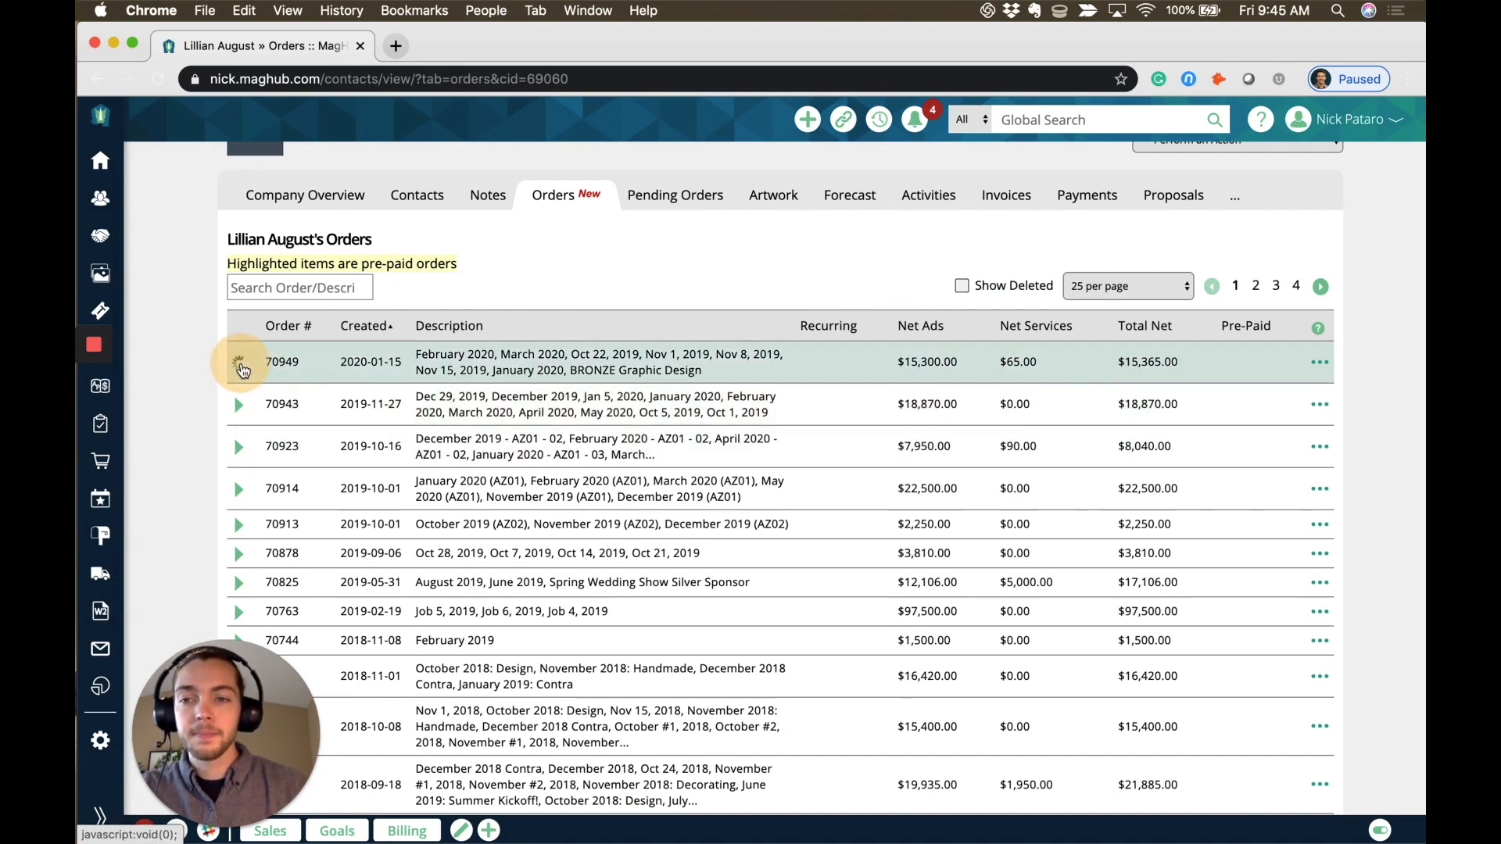
left_click(244, 372)
Clone the expanded order's BRONZE Graphic Design service with the event date 01/31/2020 and check the cloned line's date
scroll(468, 378, "down", 1)
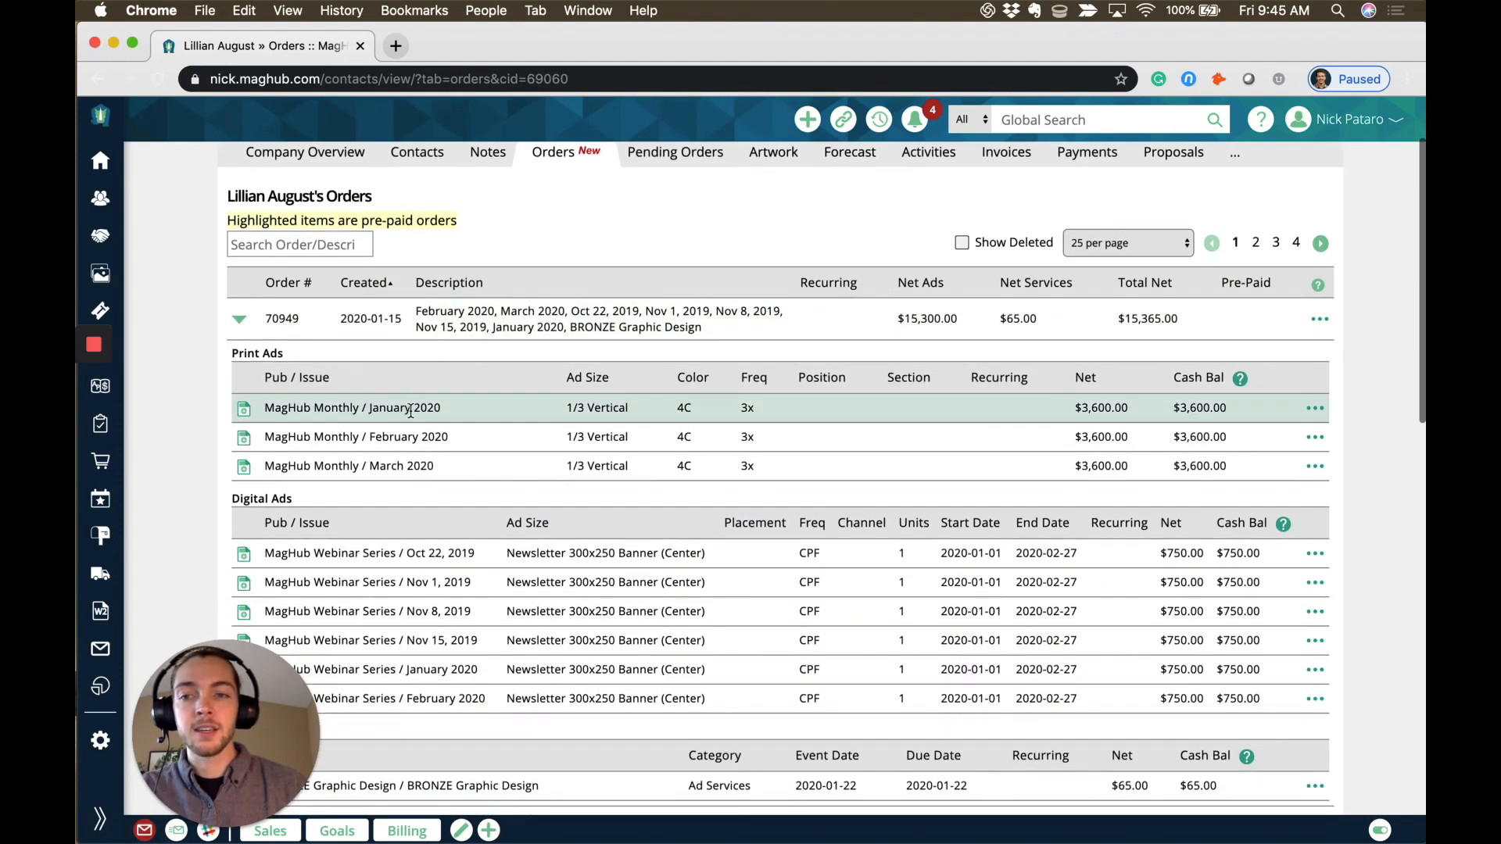
scroll(407, 411, "down", 5)
scroll(390, 561, "down", 1)
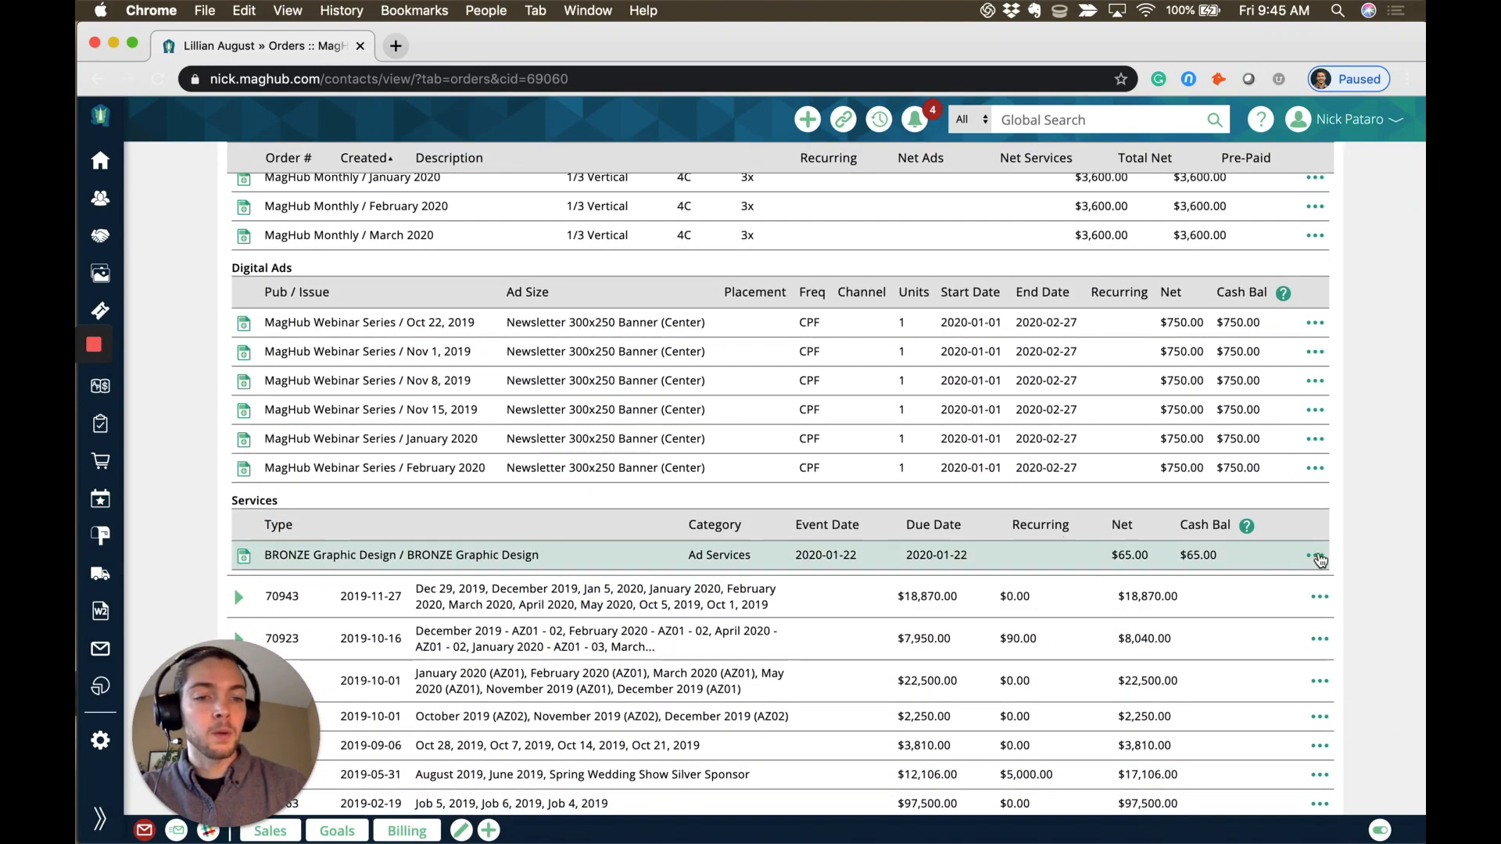
left_click(1317, 557)
left_click(1245, 626)
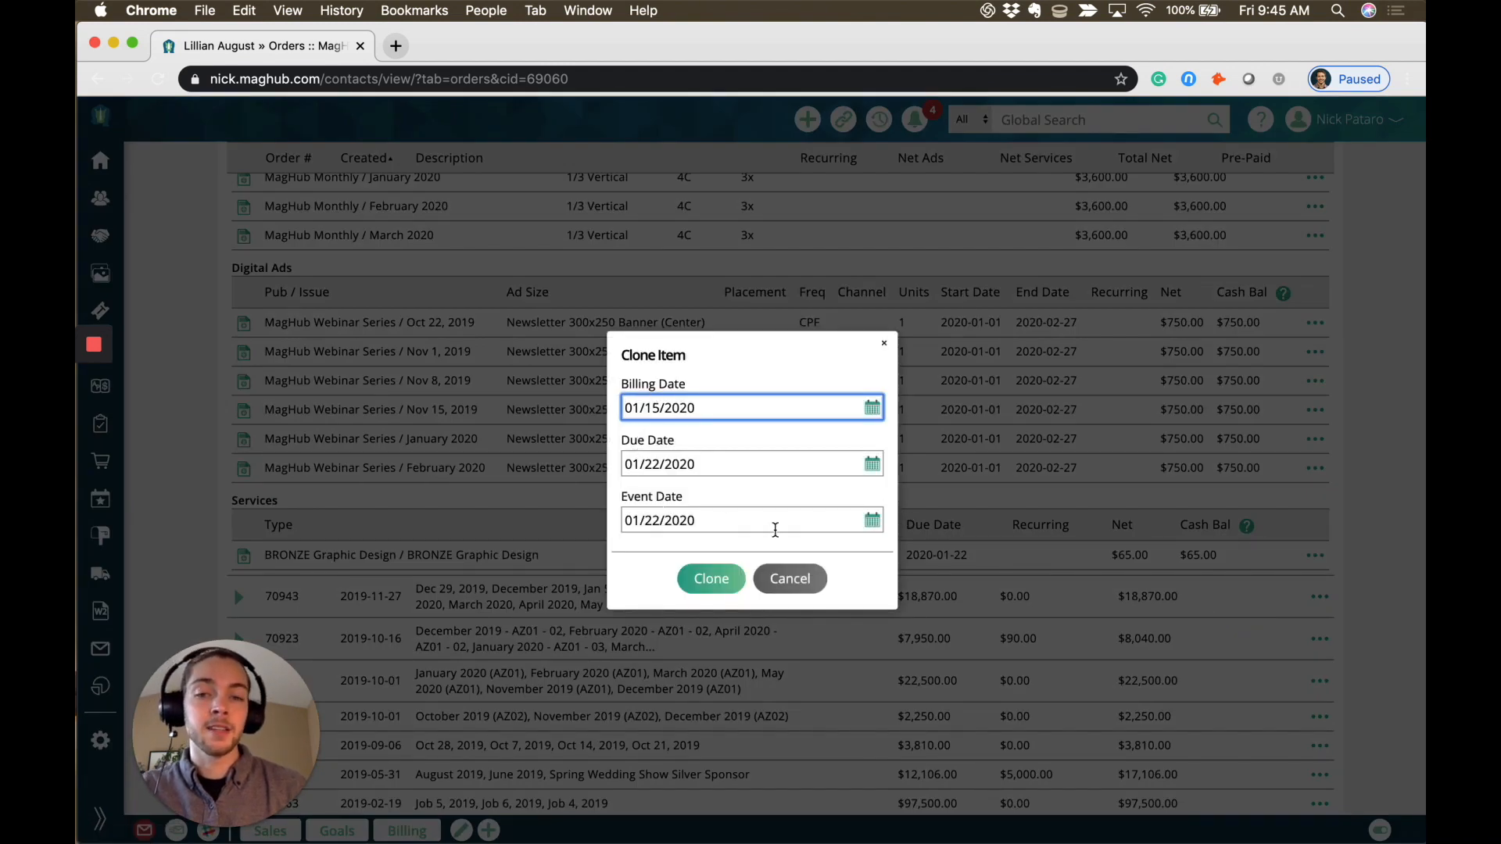
left_click(868, 522)
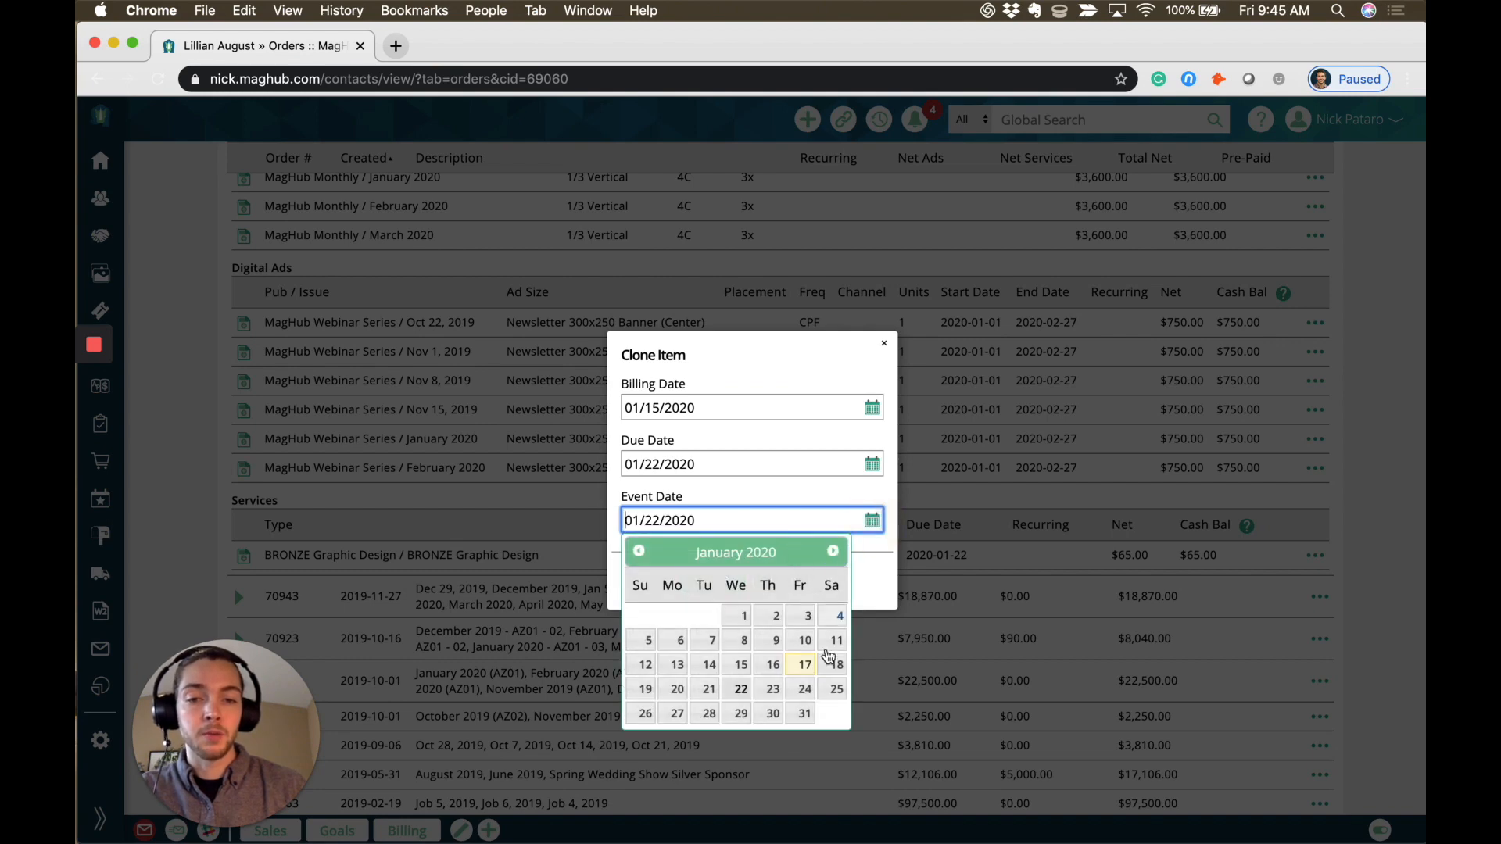
left_click(806, 714)
left_click(711, 598)
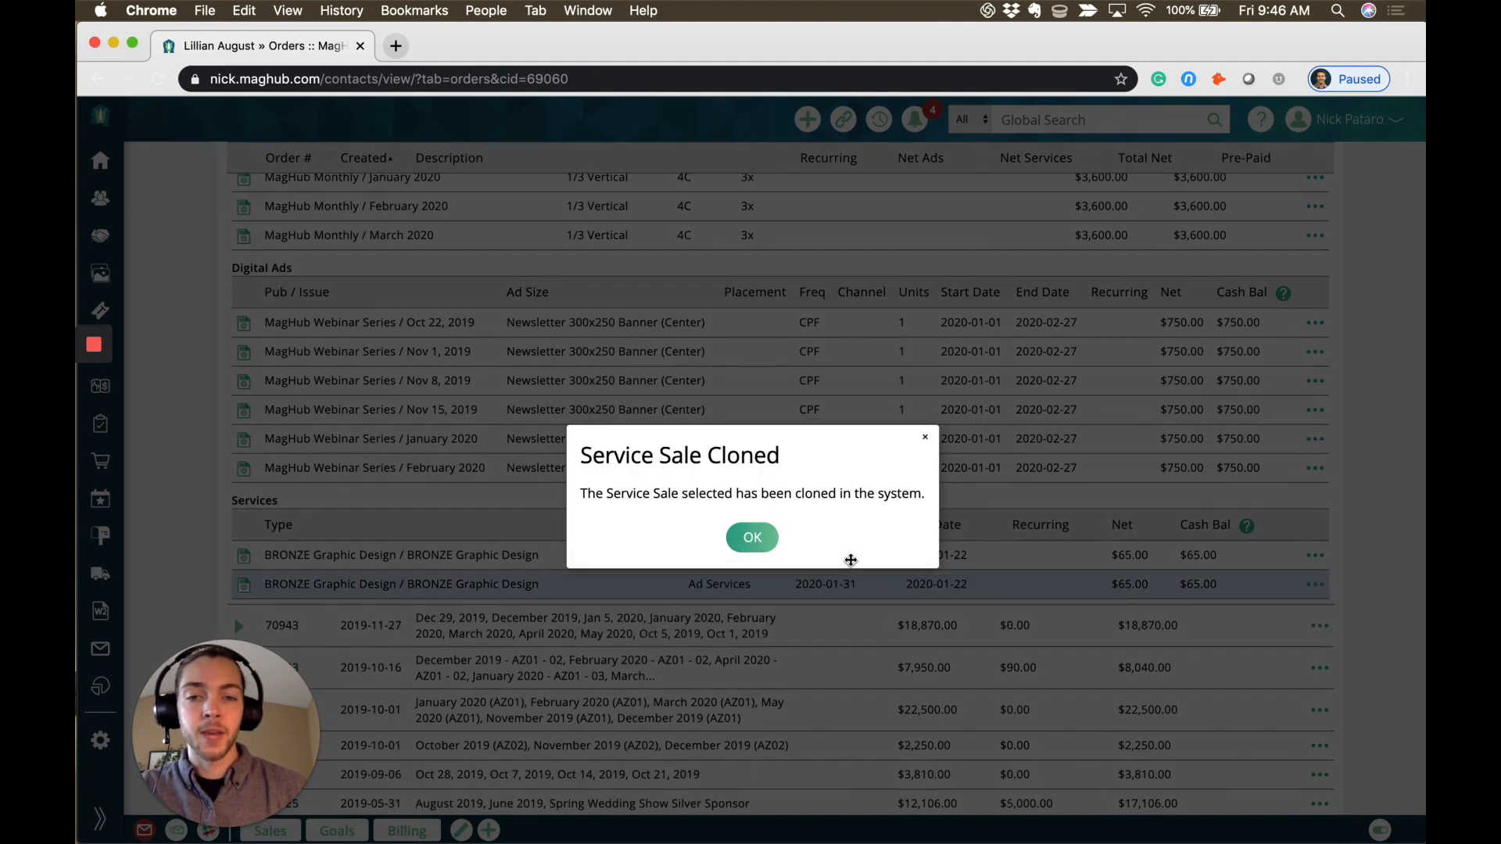
left_click(762, 541)
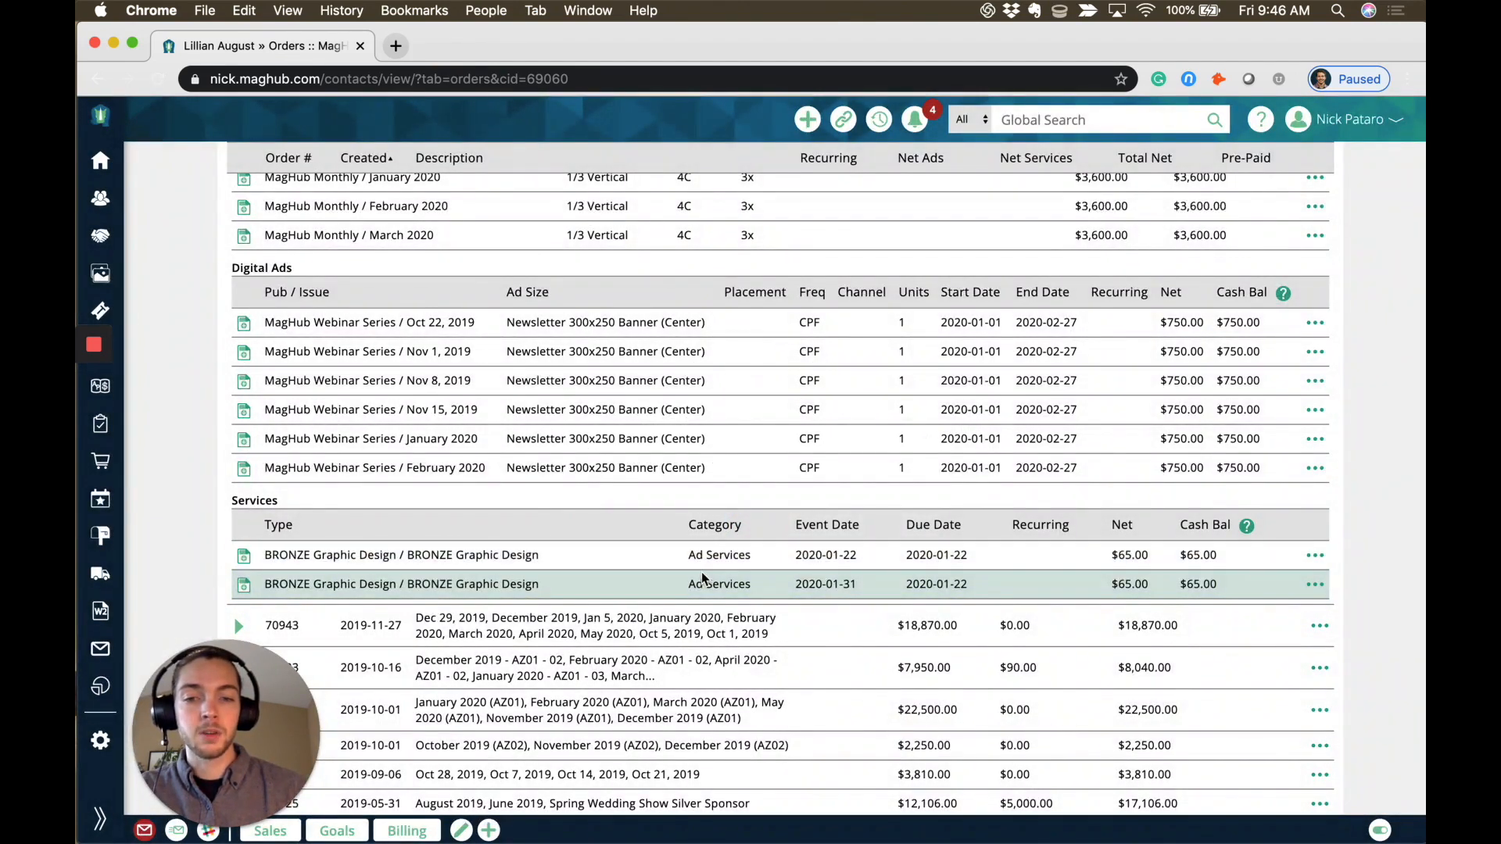
left_click_drag(795, 585, 872, 586)
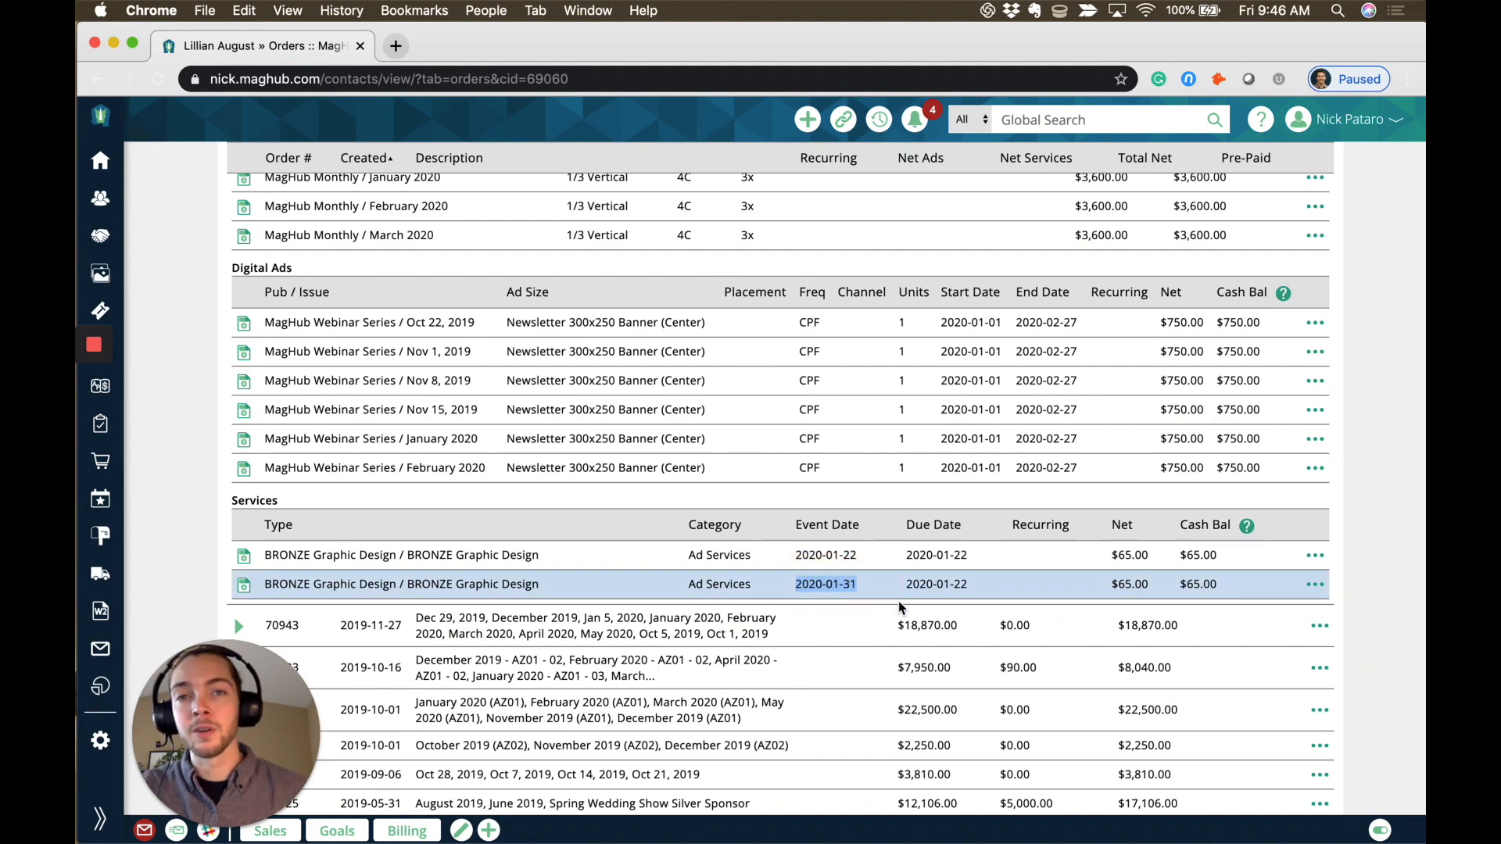
left_click(857, 342)
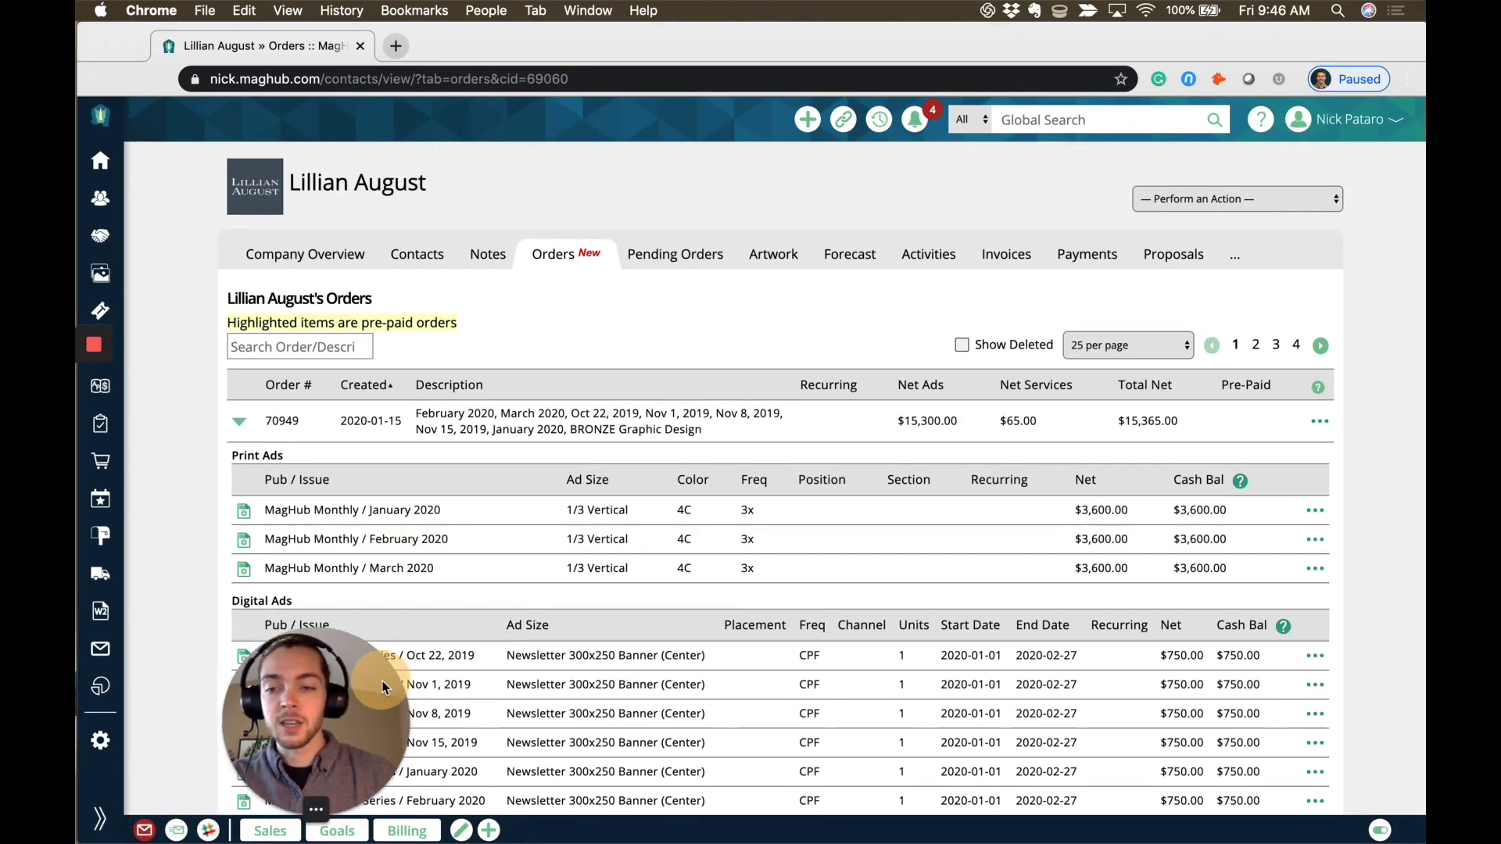
In the proposal template settings, view the Advertising Terms & Conditions section and switch it to editing
left_click(105, 743)
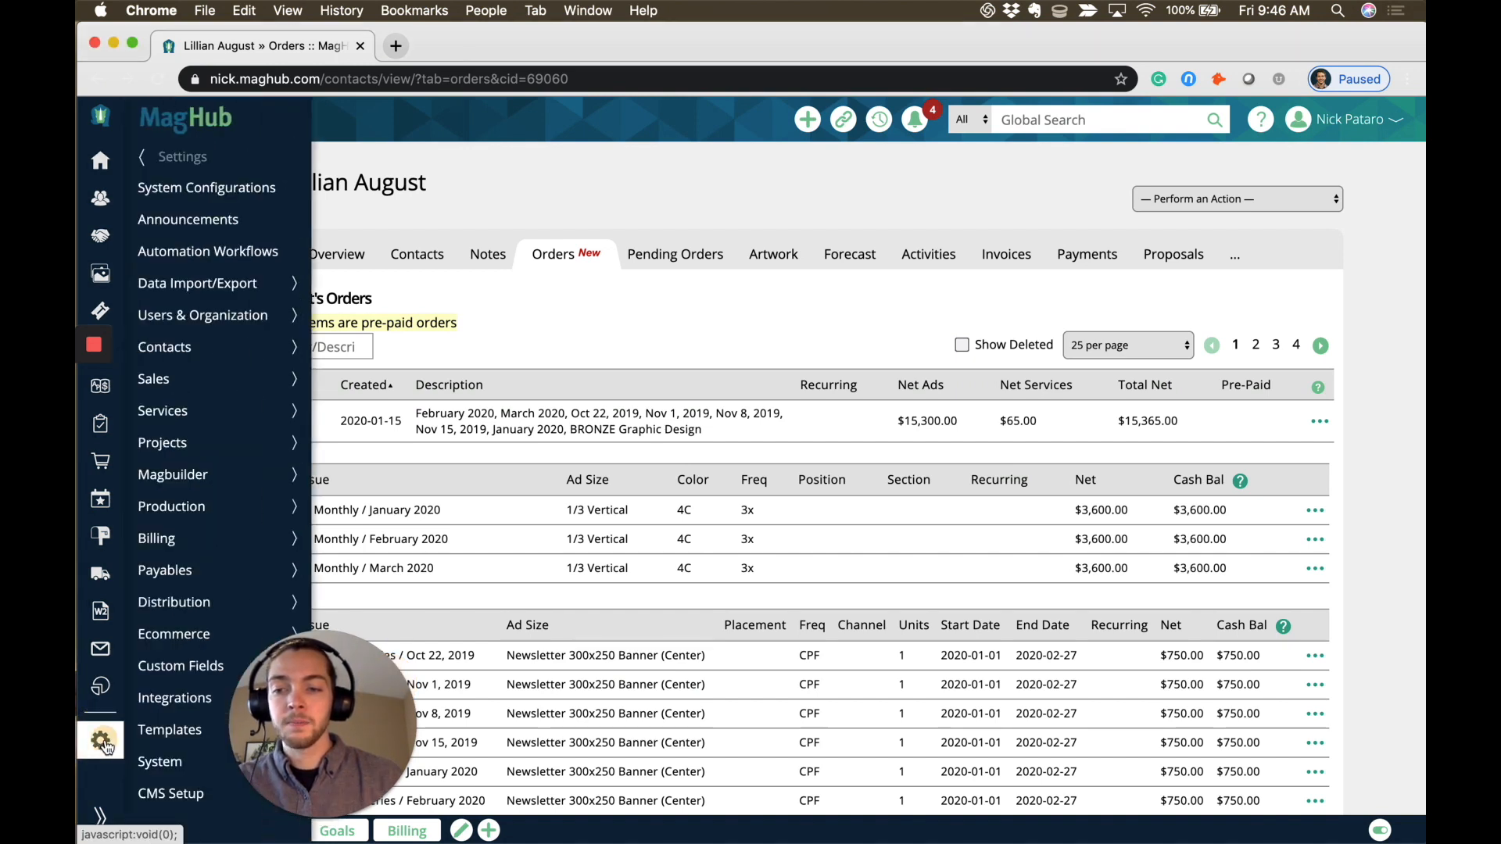
left_click(187, 735)
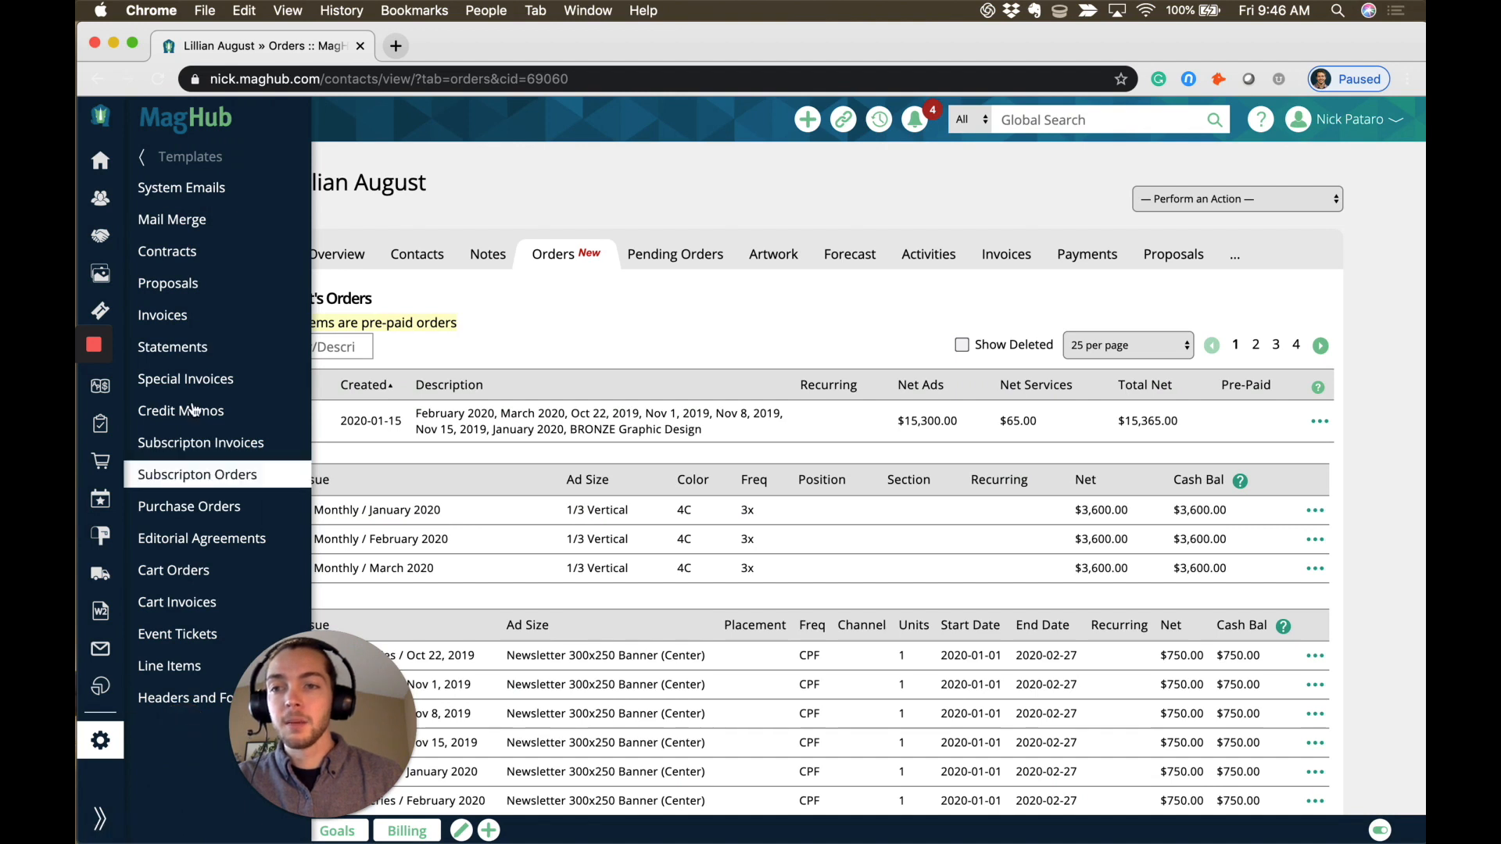
left_click(205, 284)
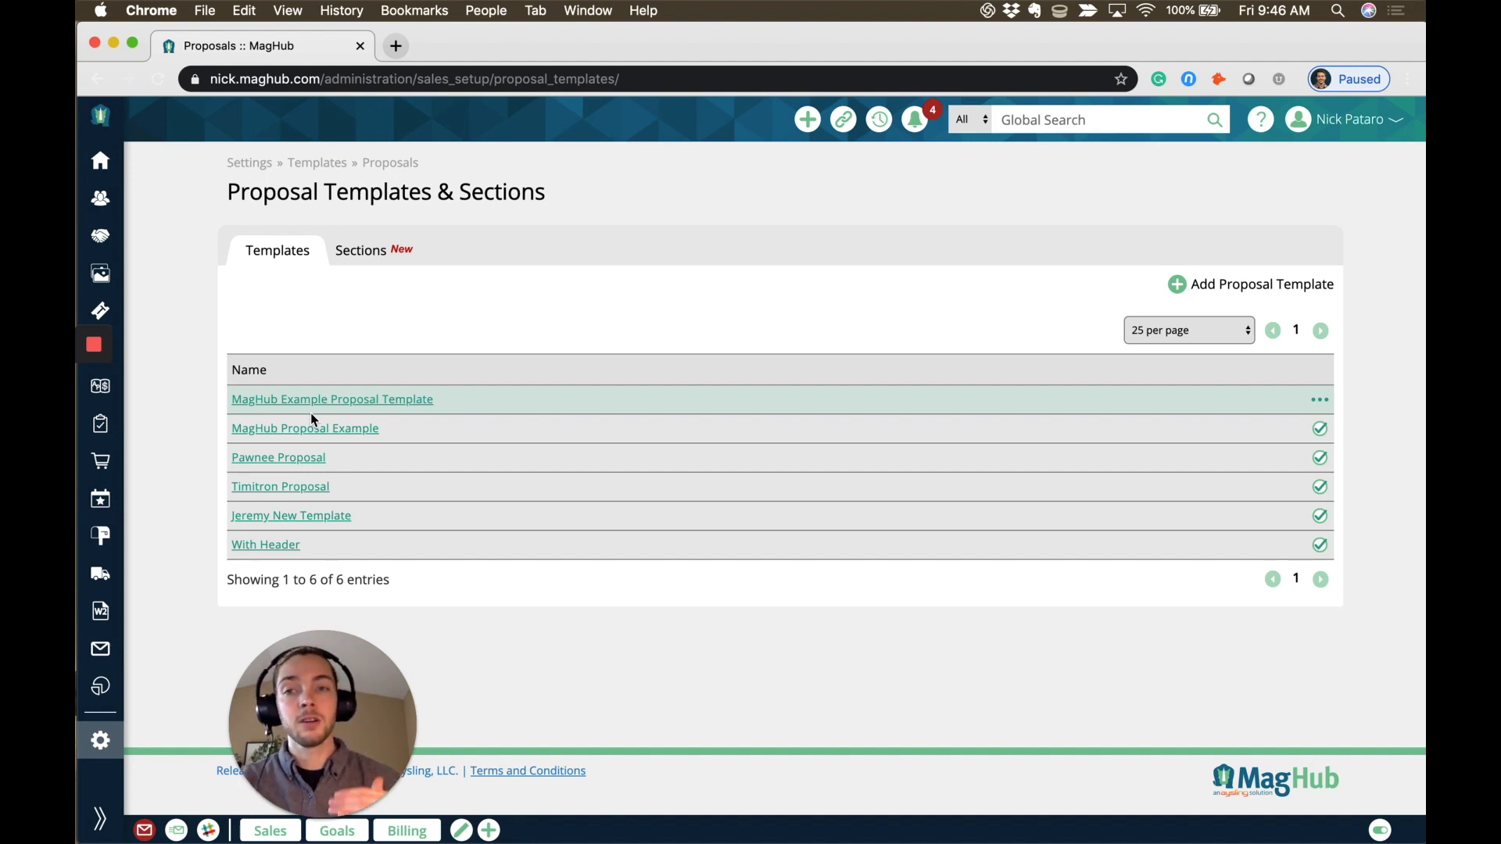
left_click(366, 261)
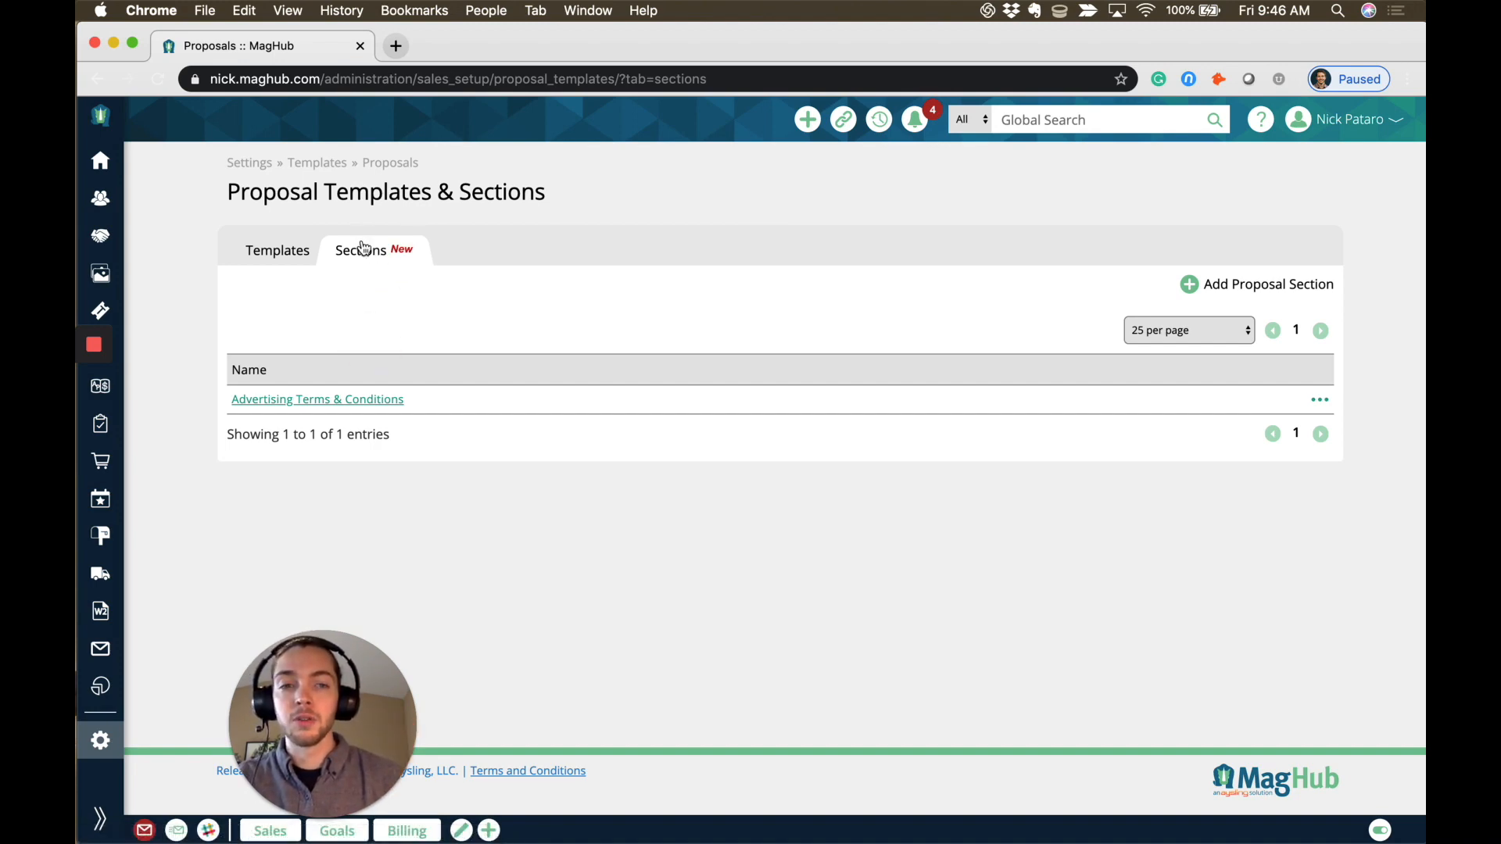
left_click(337, 399)
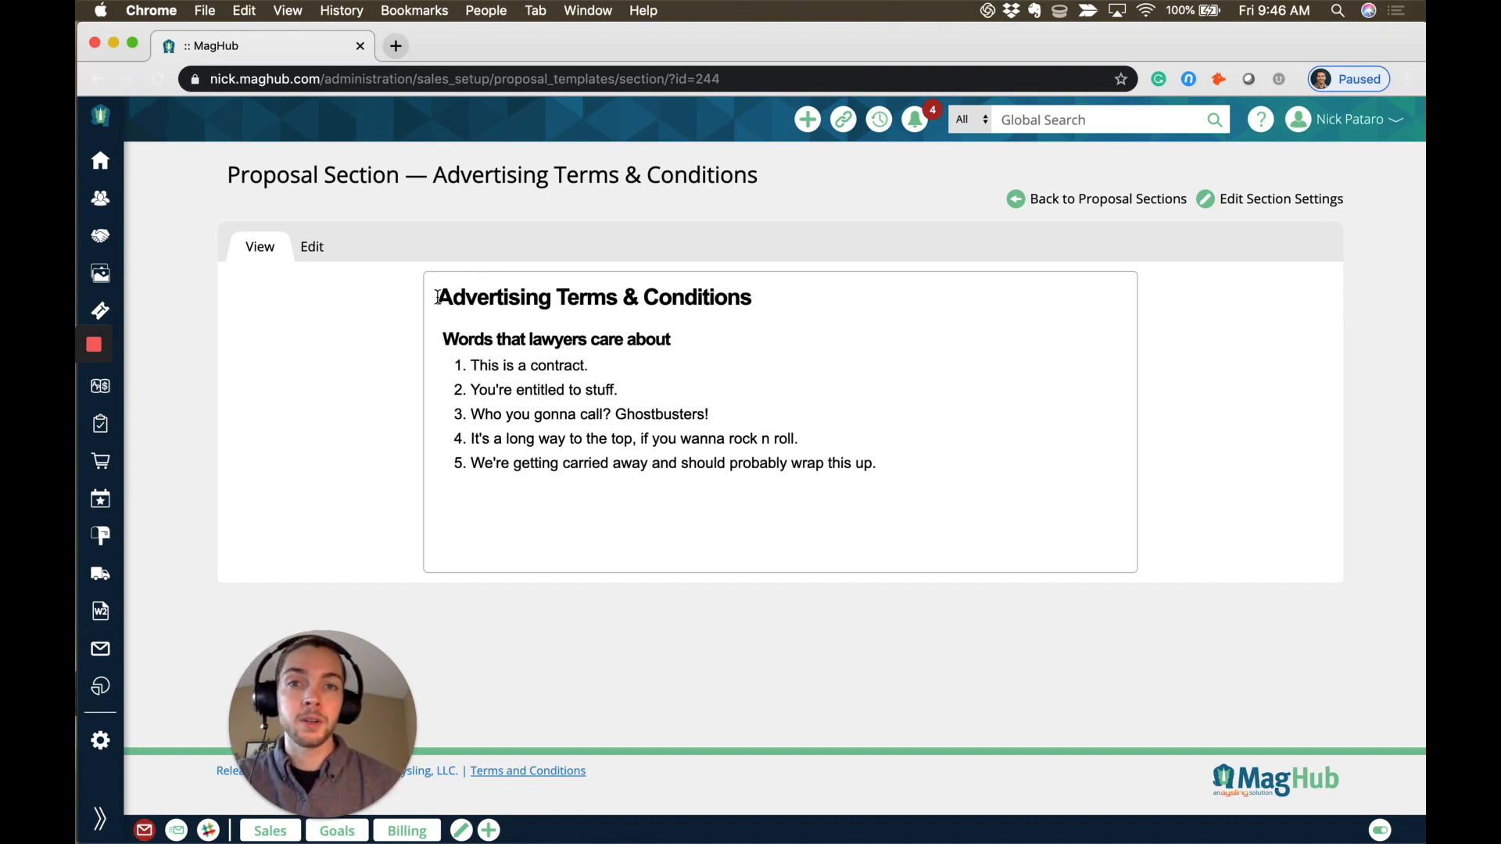
left_click_drag(438, 298, 727, 298)
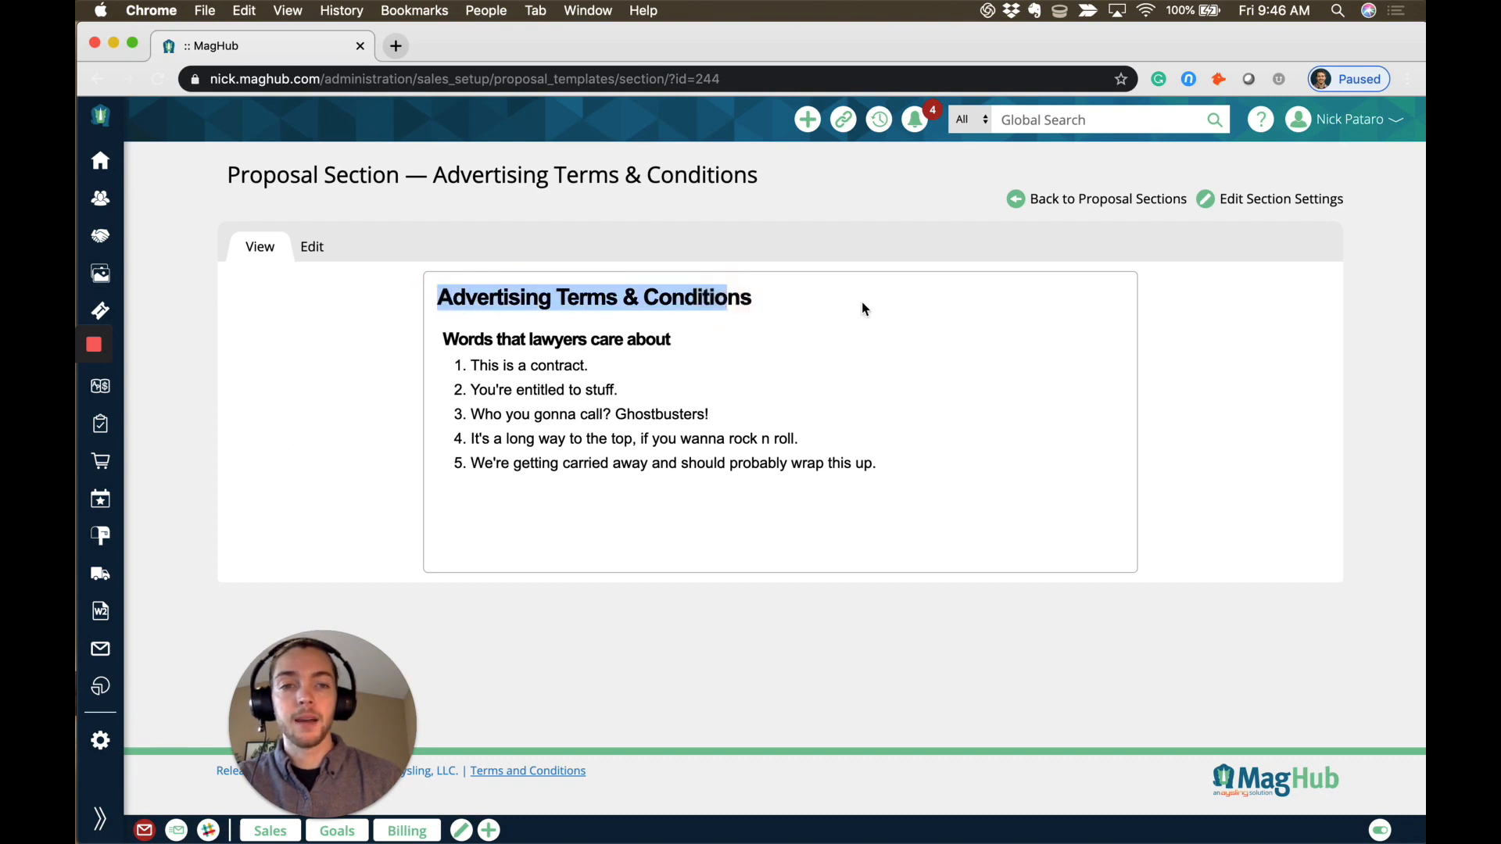
left_click(312, 248)
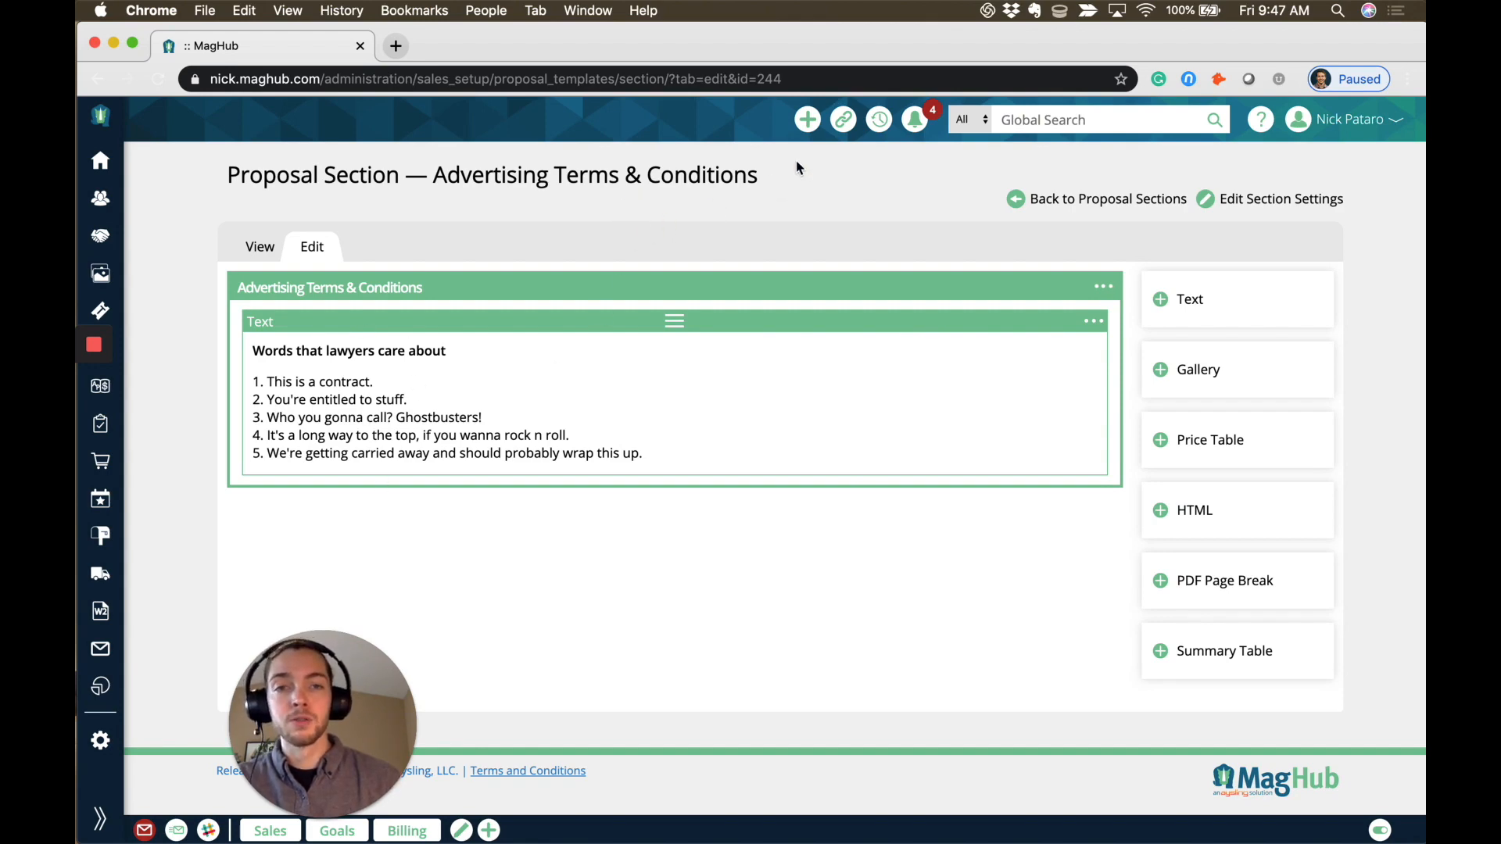
Start a new proposal and title it "Multimedia Proposal"
left_click(817, 121)
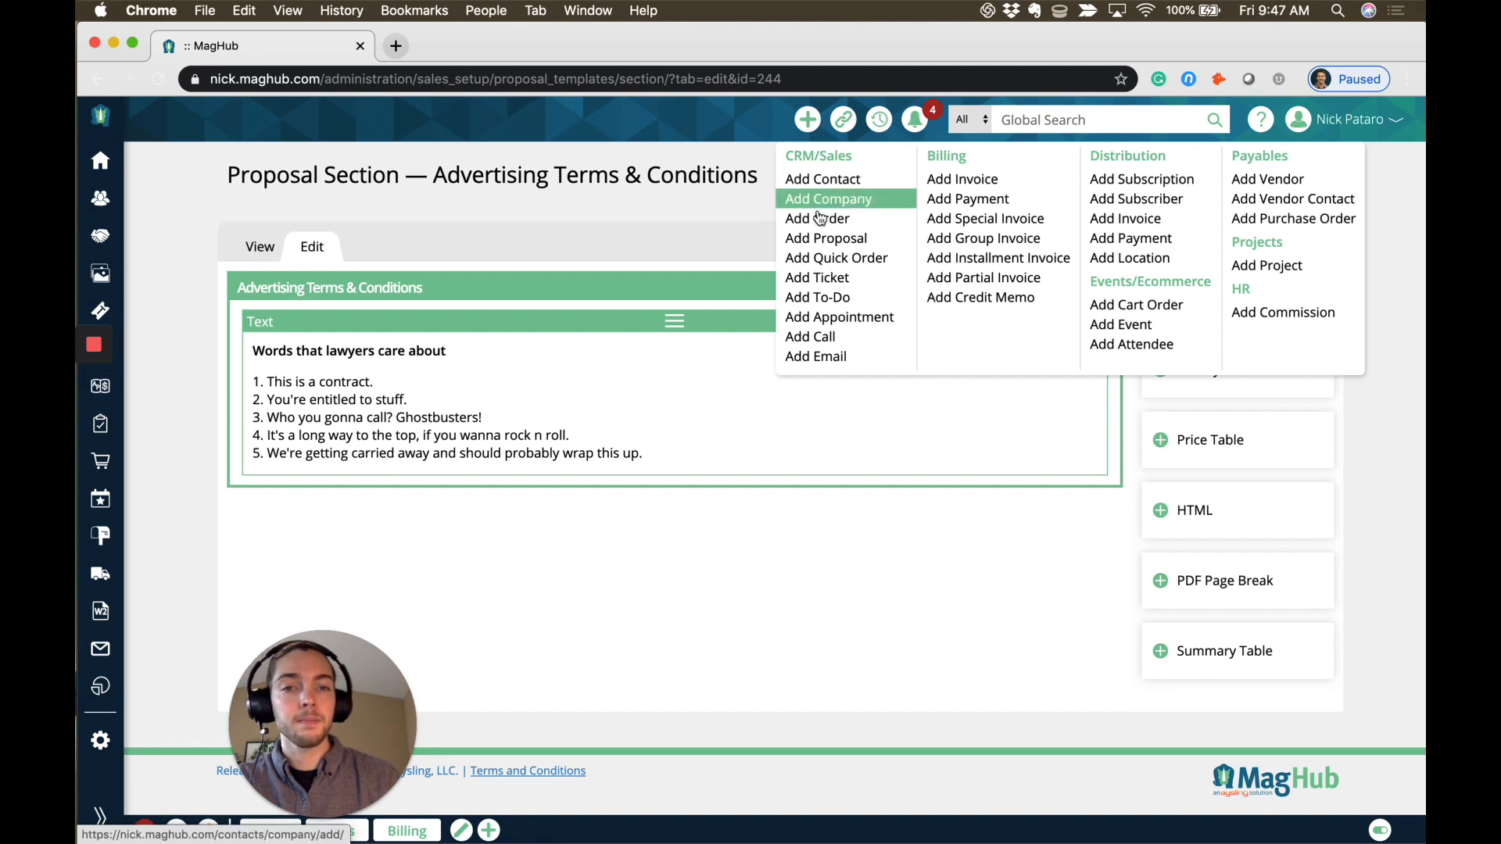
left_click(825, 241)
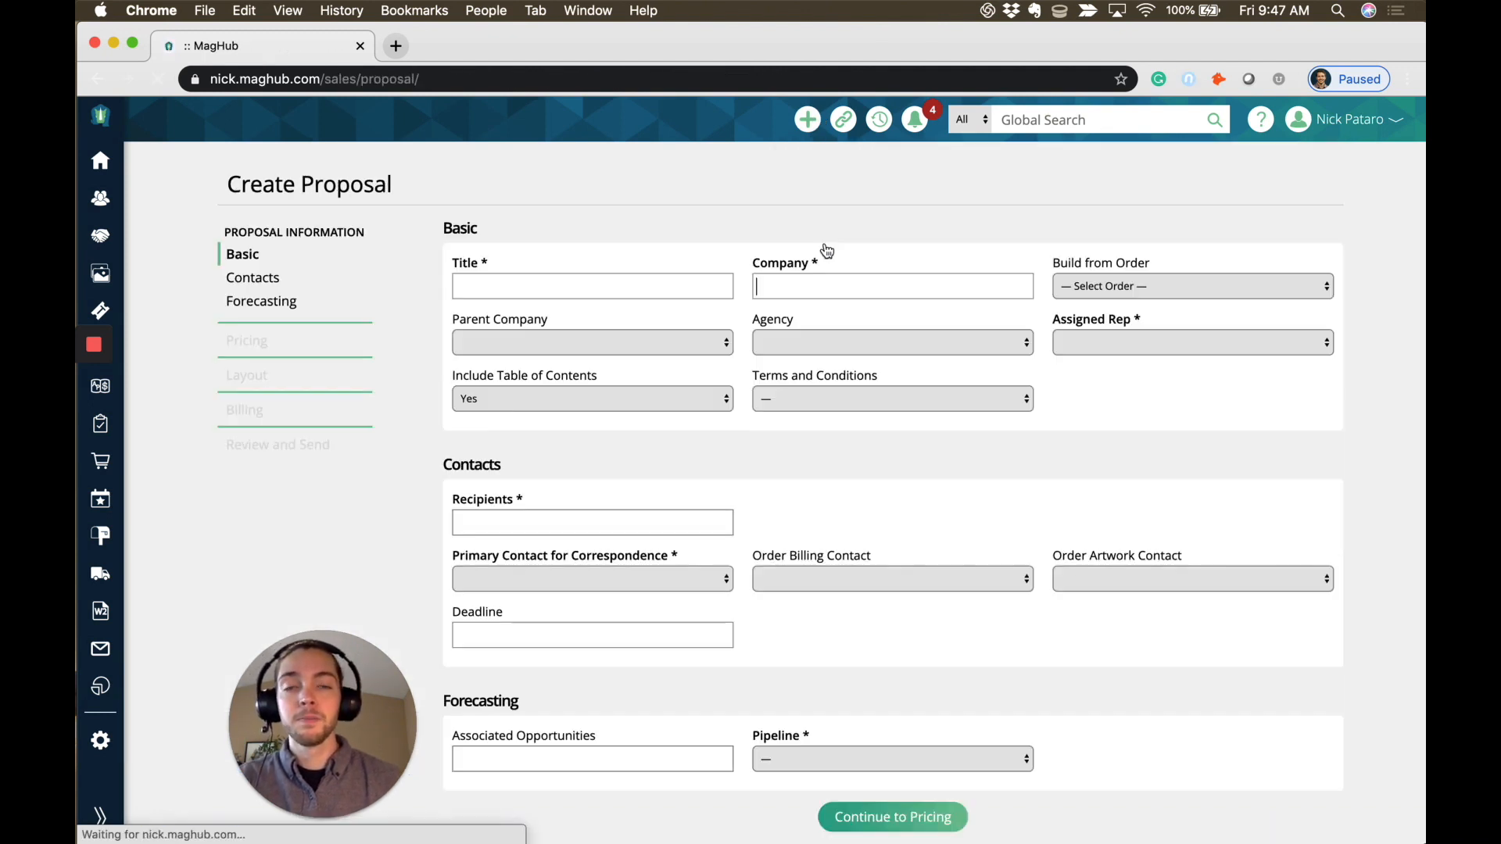
left_click(607, 287)
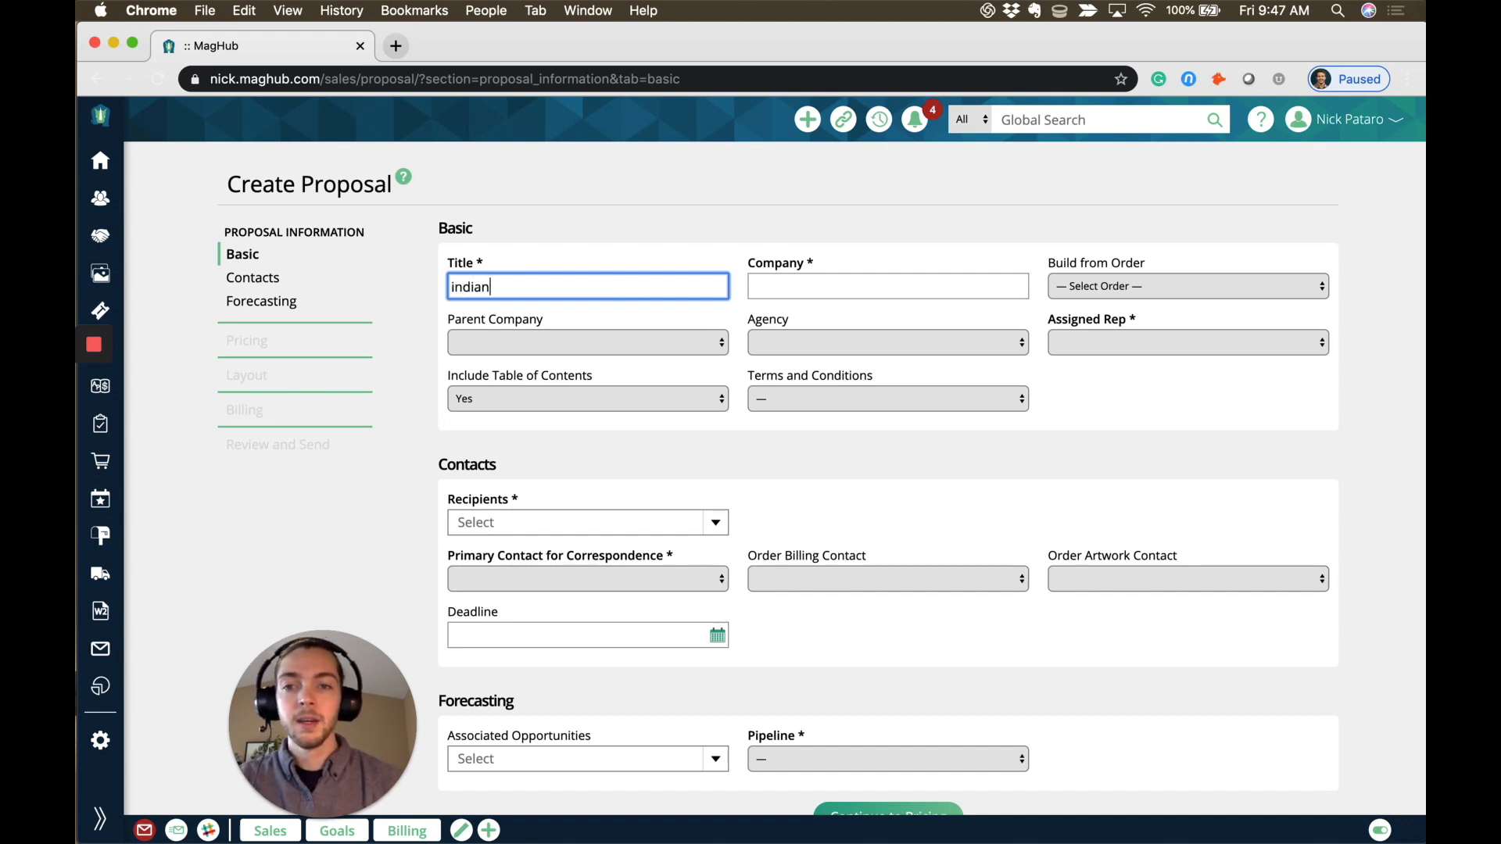
key("BackSpace")
key("BackSpace")
key("BackSpace")
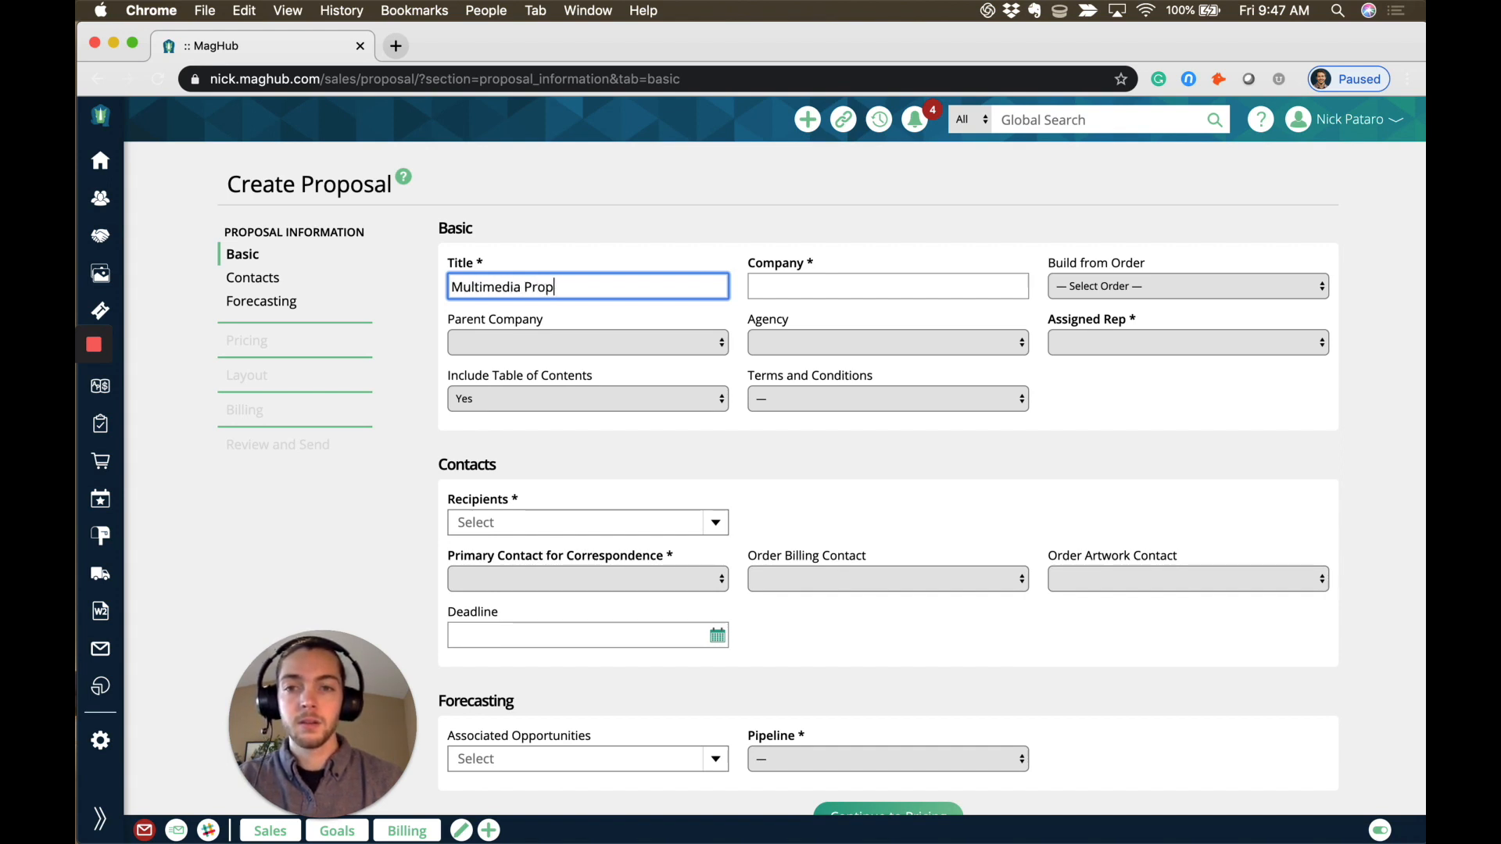
Set the proposal's company to Indian River Medical Center and look over the remaining contact and forecasting fields
left_click(790, 280)
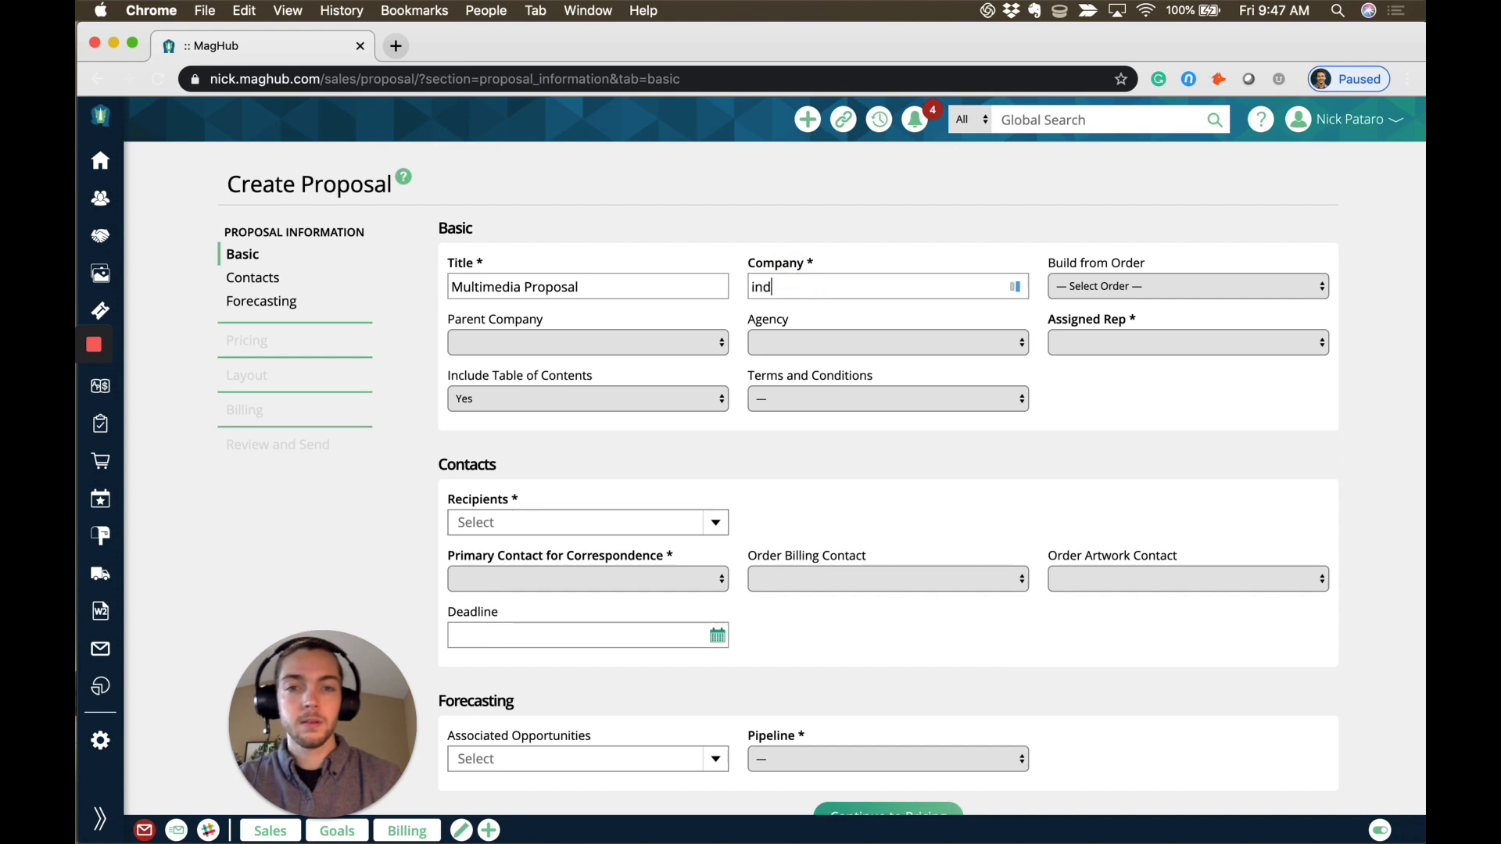
left_click(853, 312)
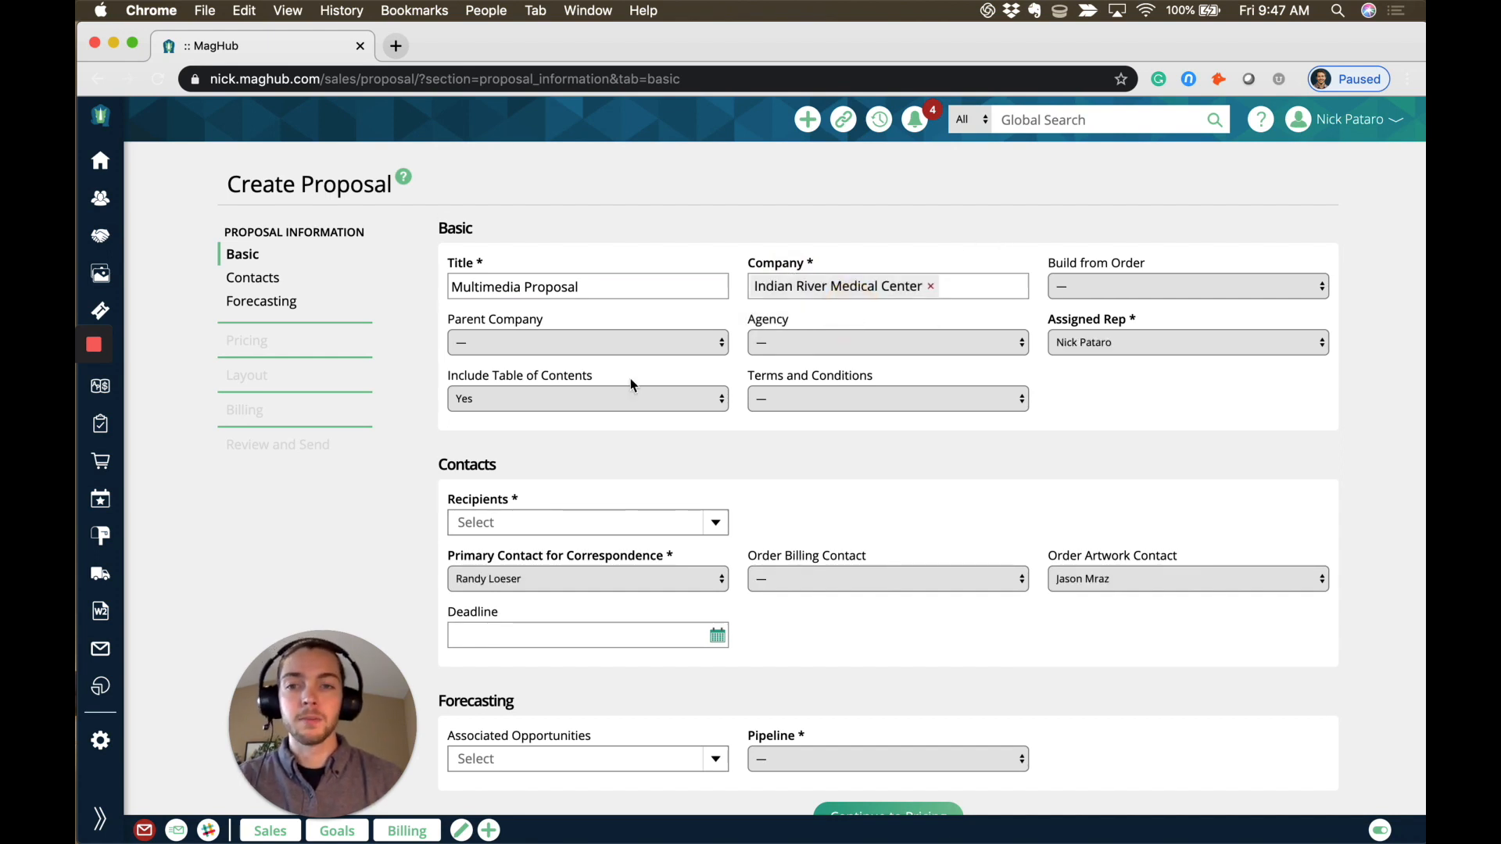
scroll(728, 328, "down", 1)
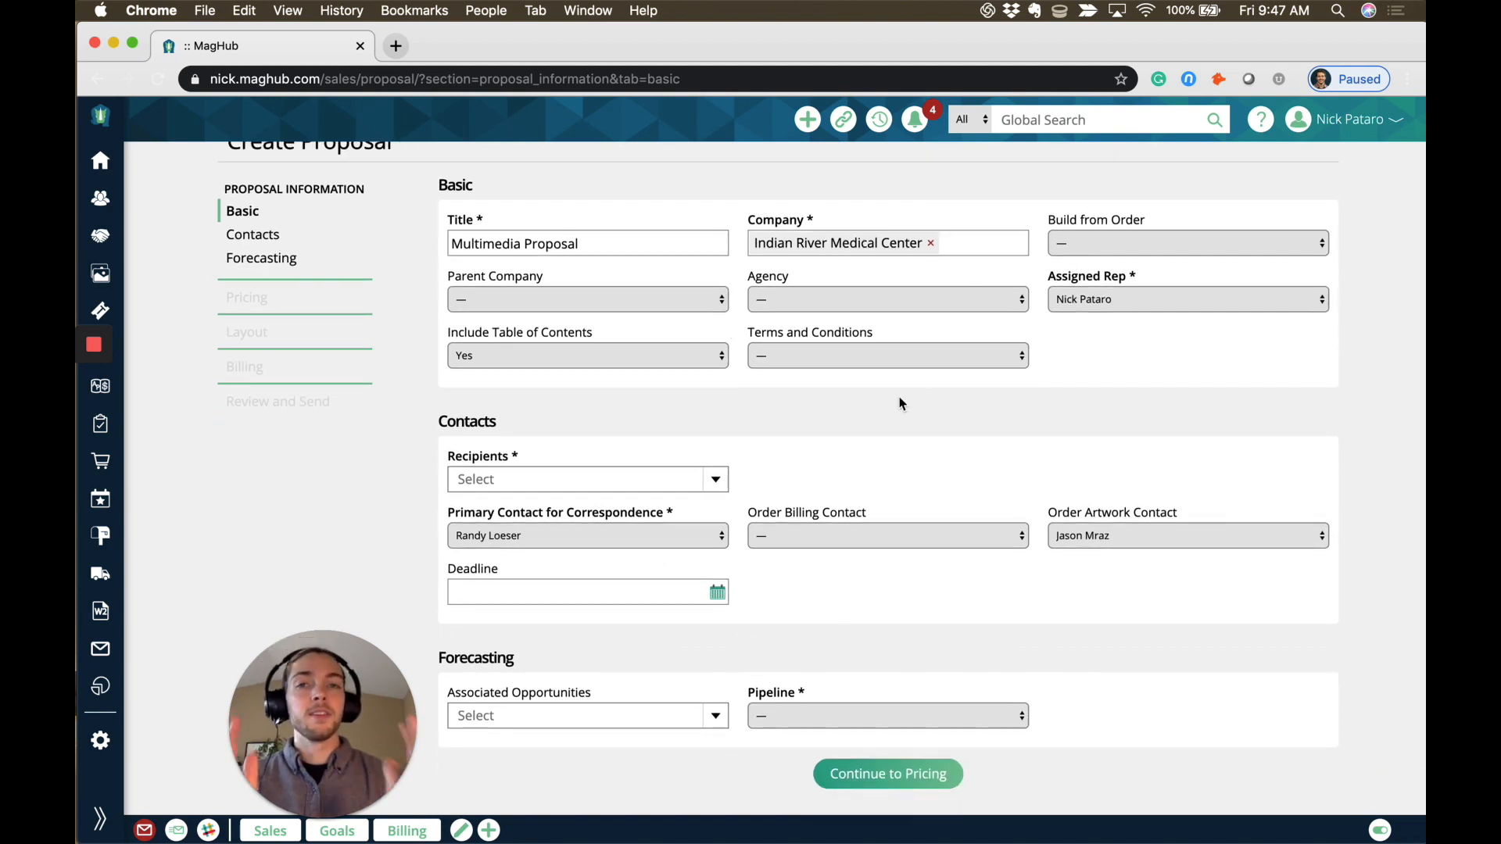
scroll(771, 424, "down", 1)
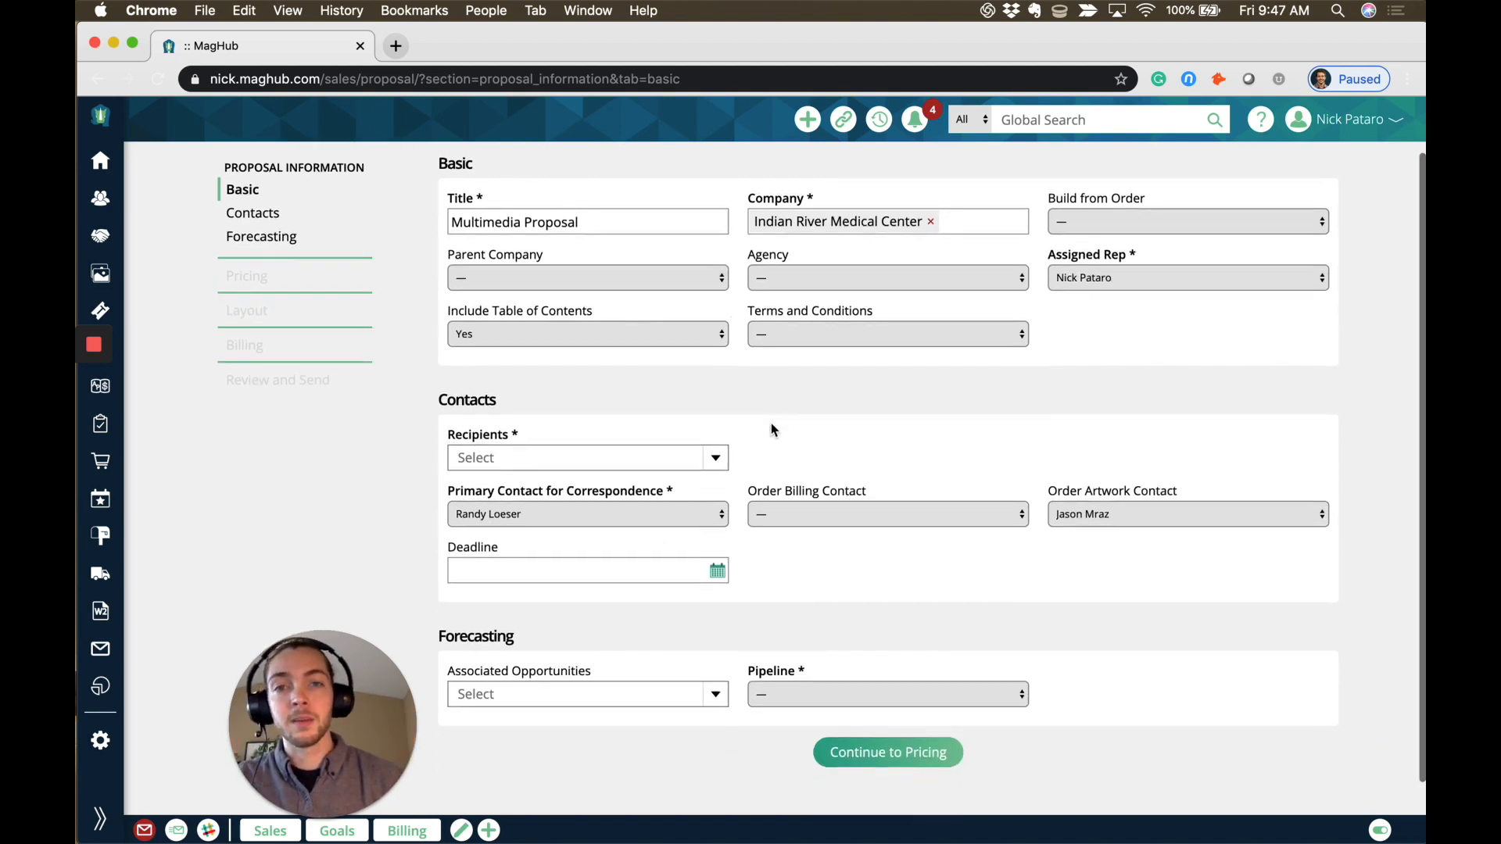
Choose the company's primary contact as the recipient of the proposal
left_click(618, 447)
left_click(468, 552)
left_click(776, 429)
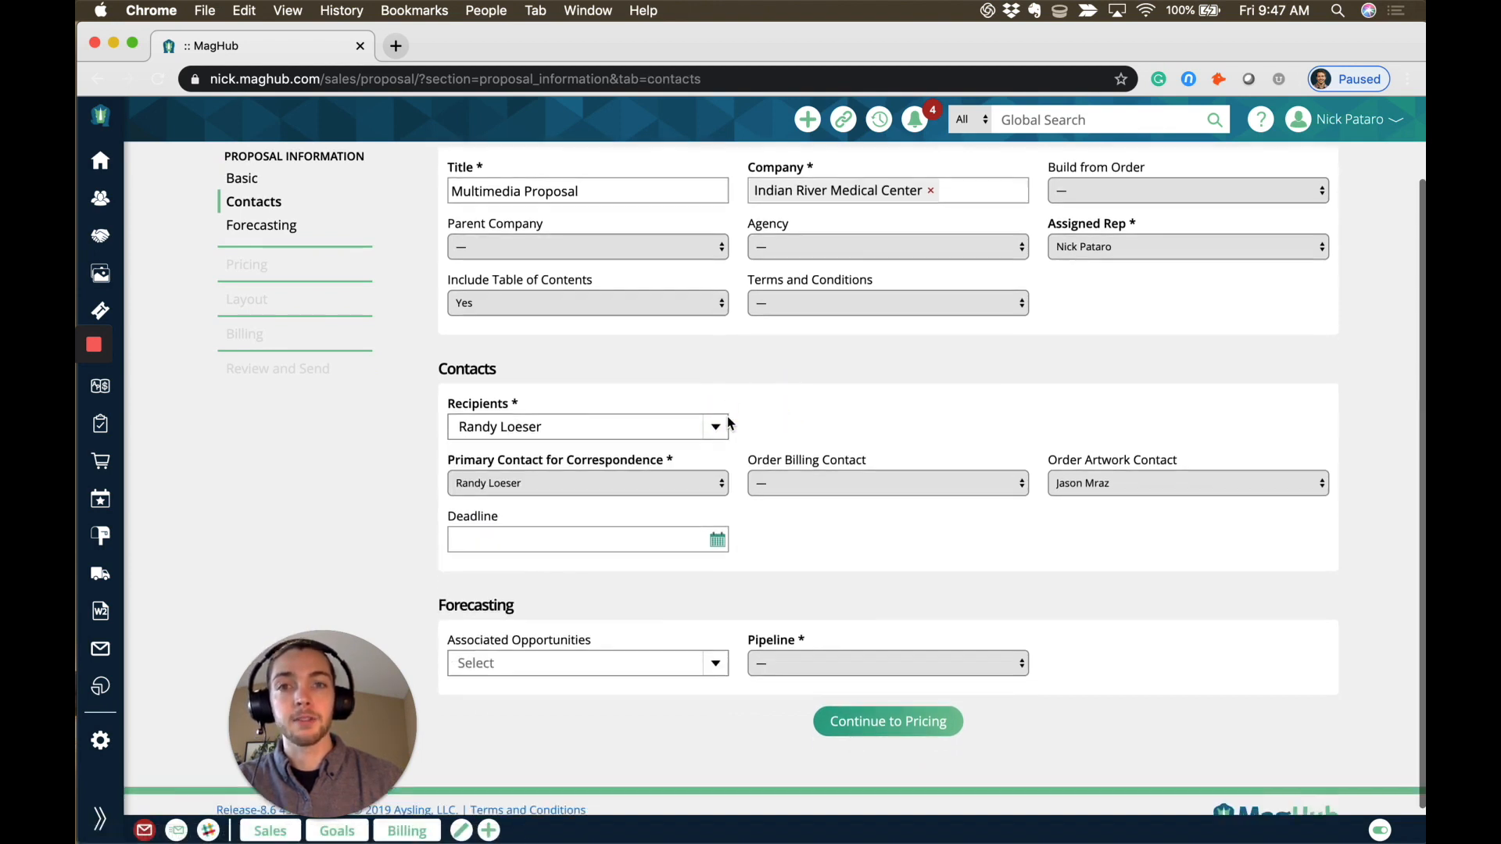
Set the forecasting to Default Pipeline with the confidence level 40% - ROOM TEMP and continue to the pricing stage
scroll(727, 423, "down", 1)
left_click(854, 624)
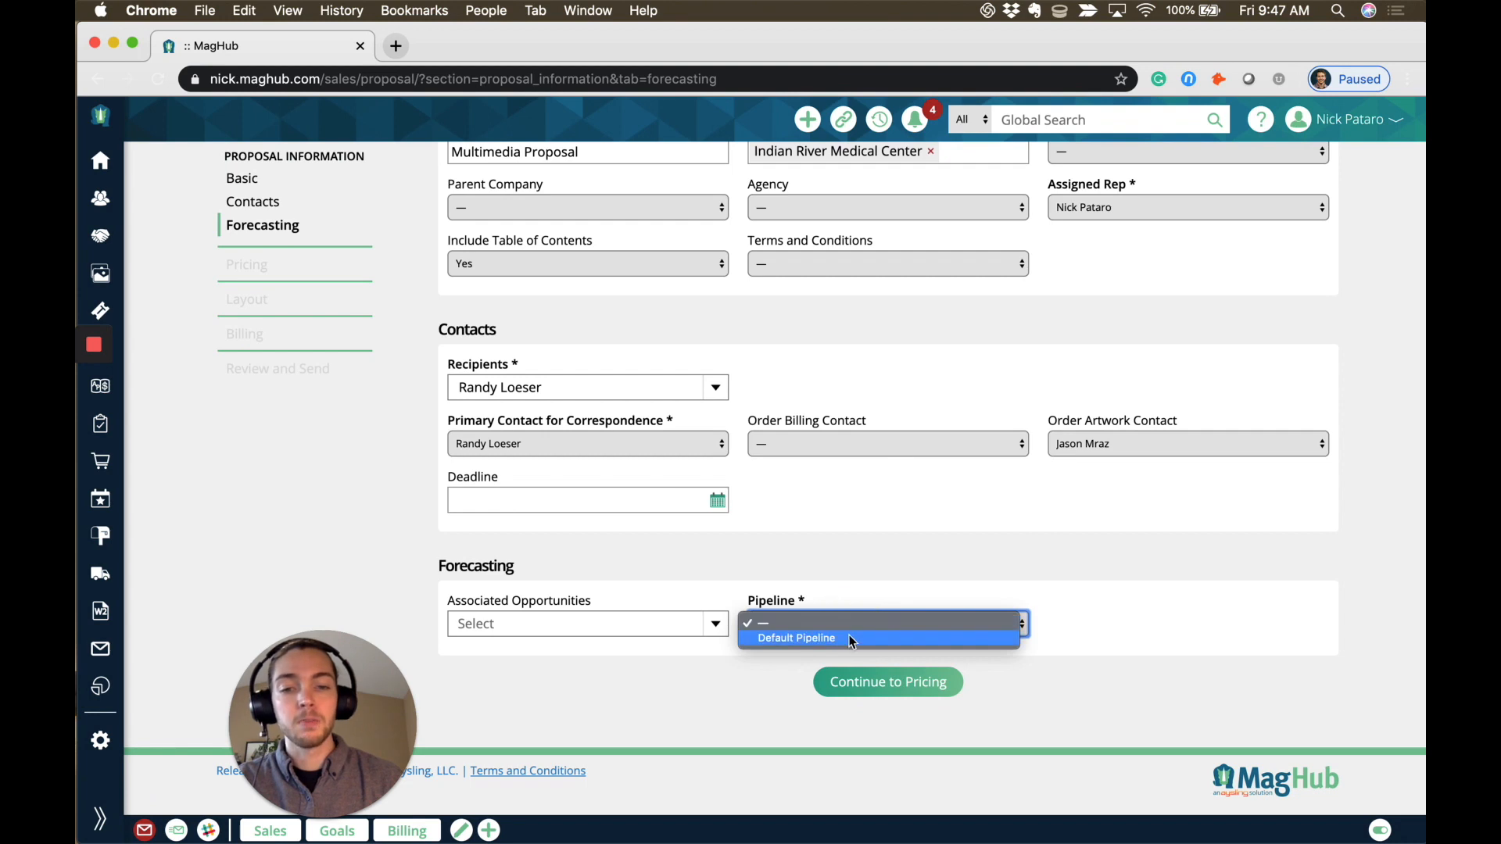
left_click(848, 635)
left_click(1129, 623)
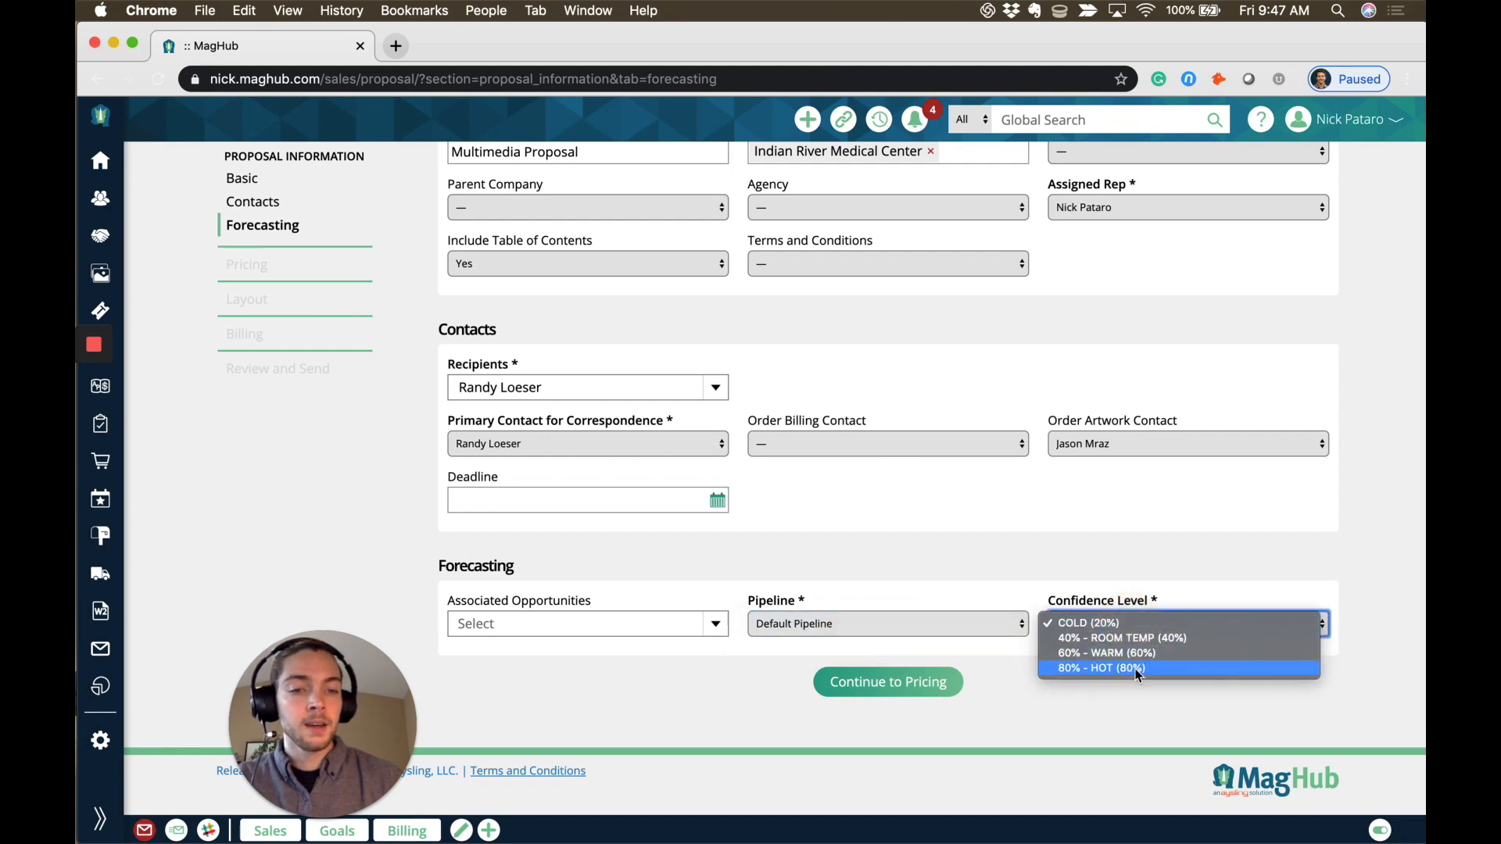
left_click(1154, 637)
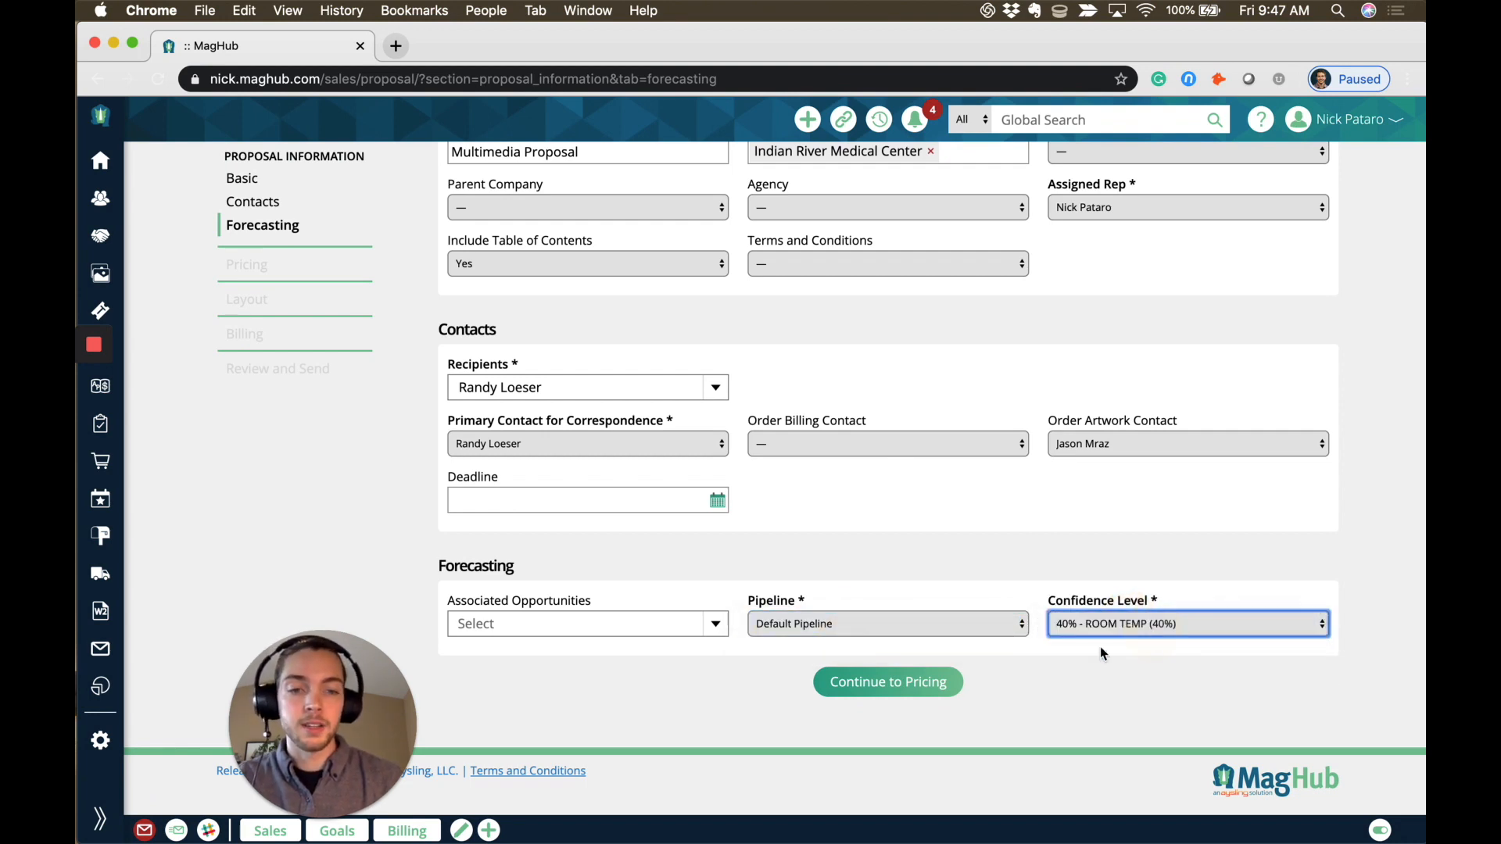
left_click(907, 691)
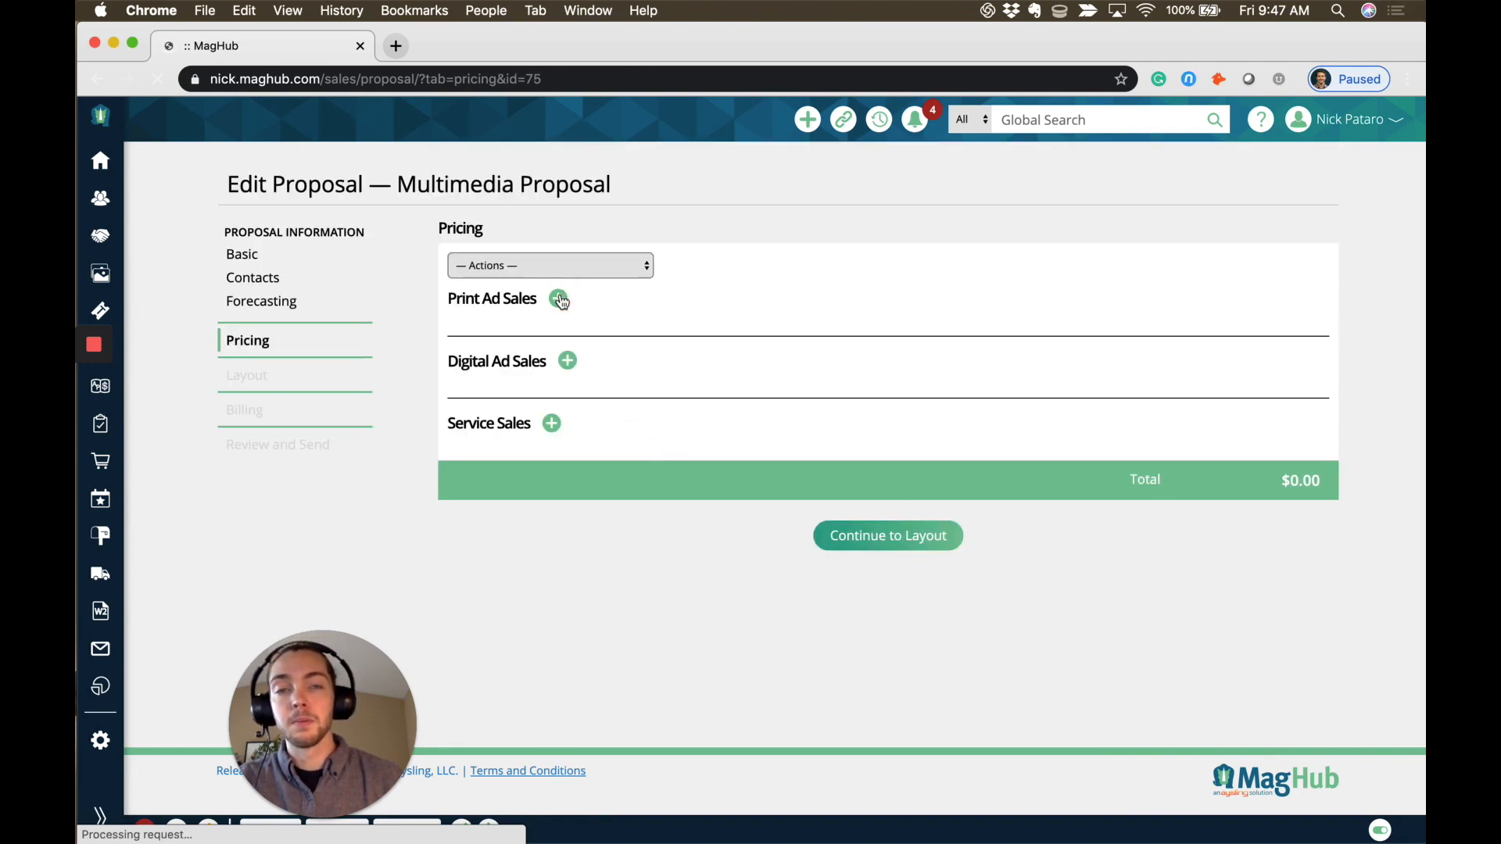
Start a print ad sale for the MagHub Monthly publication with the Print Rate Card
left_click(560, 299)
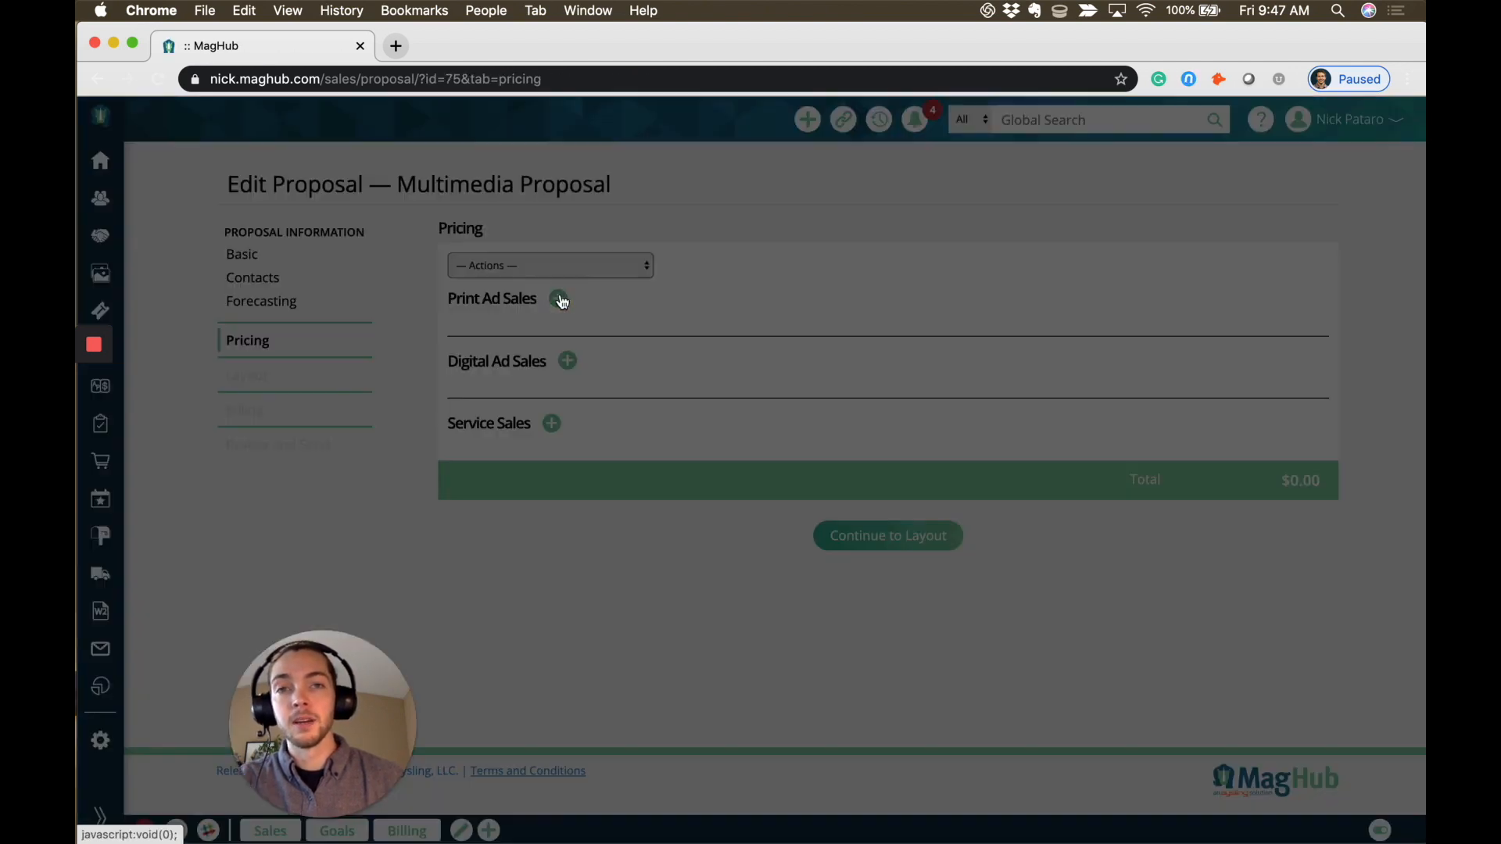
left_click(353, 186)
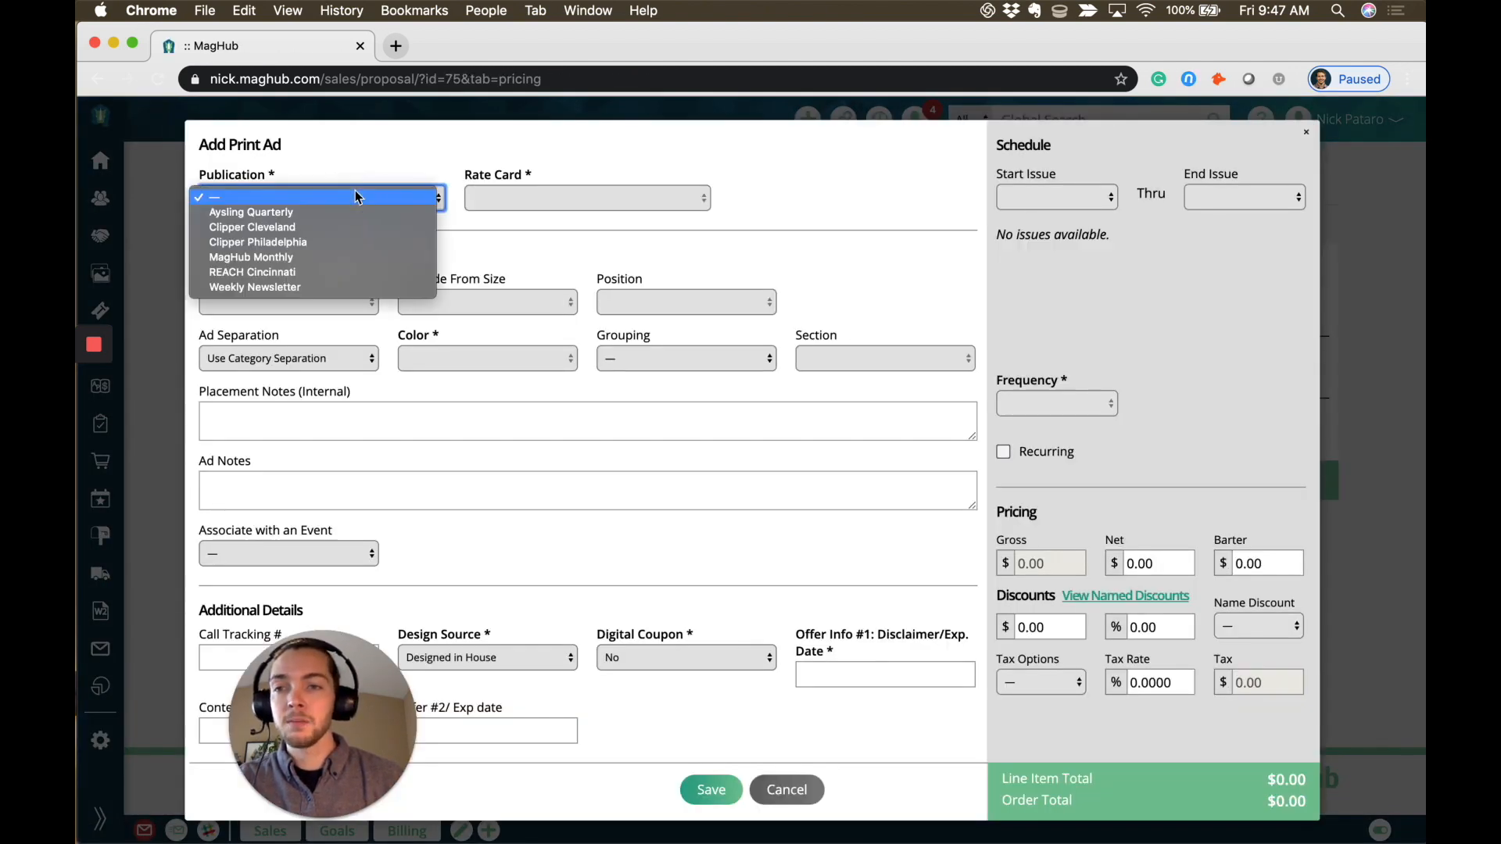
left_click(337, 252)
left_click(581, 201)
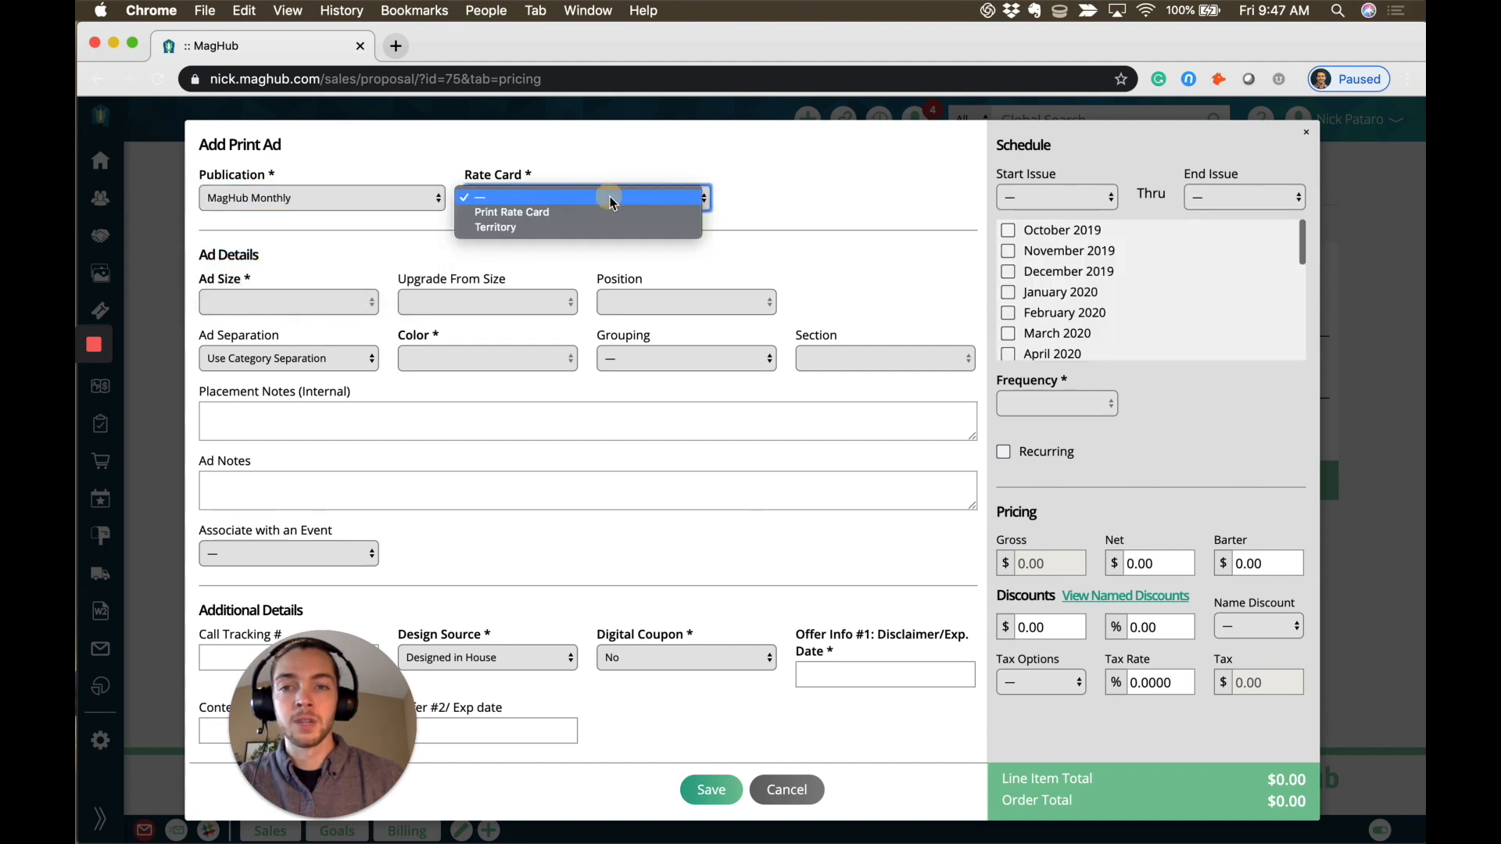
left_click(612, 213)
Schedule the print ad for the January, February, March and April 2020 issues
left_click(1008, 292)
left_click(1008, 312)
left_click(1008, 333)
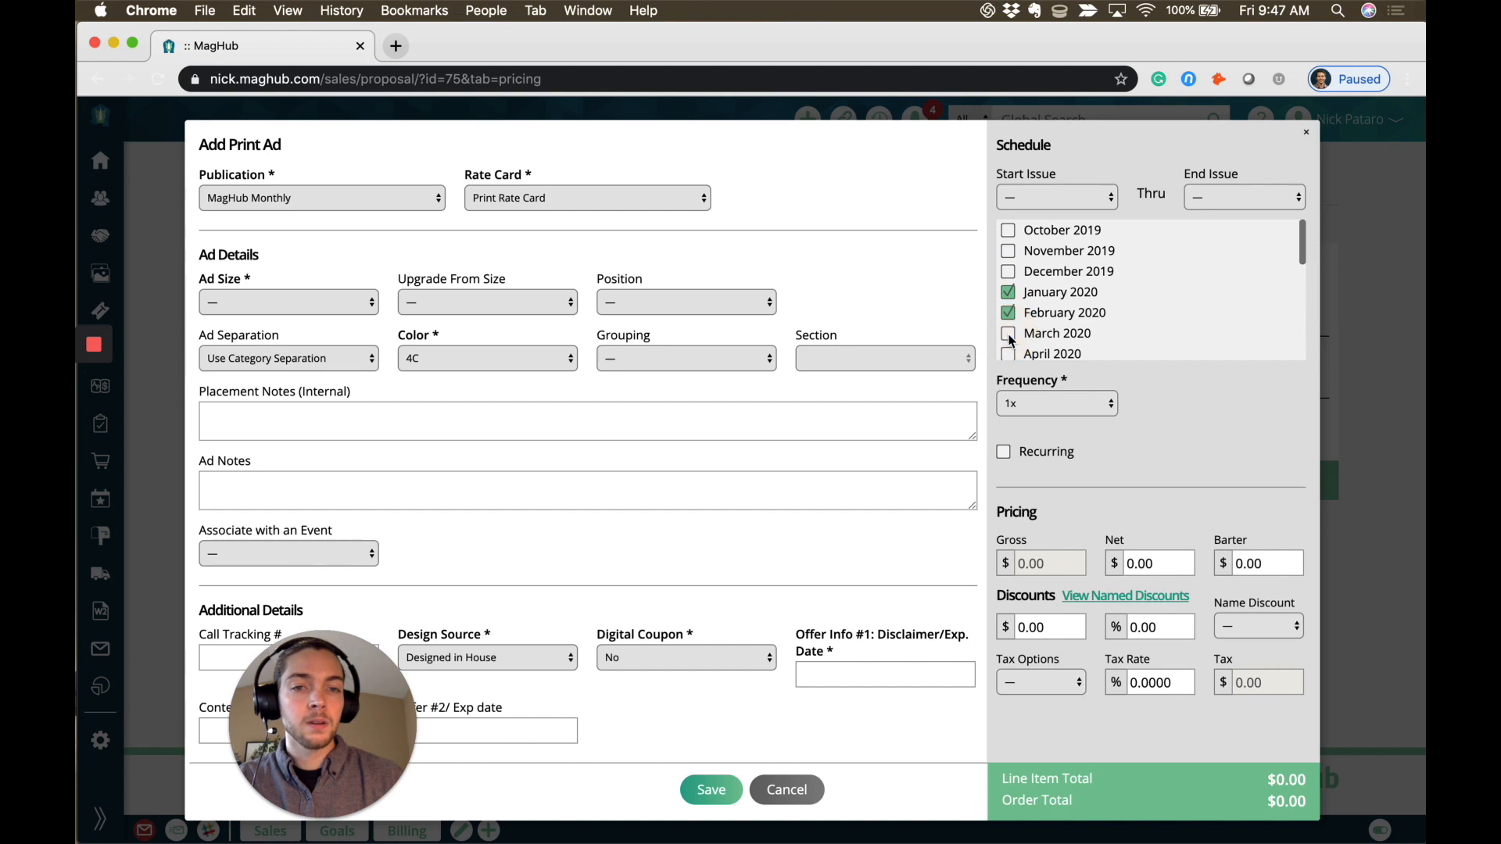
left_click(1008, 353)
Set the ad size to 2/3 Vertical, fill in the required offer disclaimer field and save the print ad
left_click(325, 297)
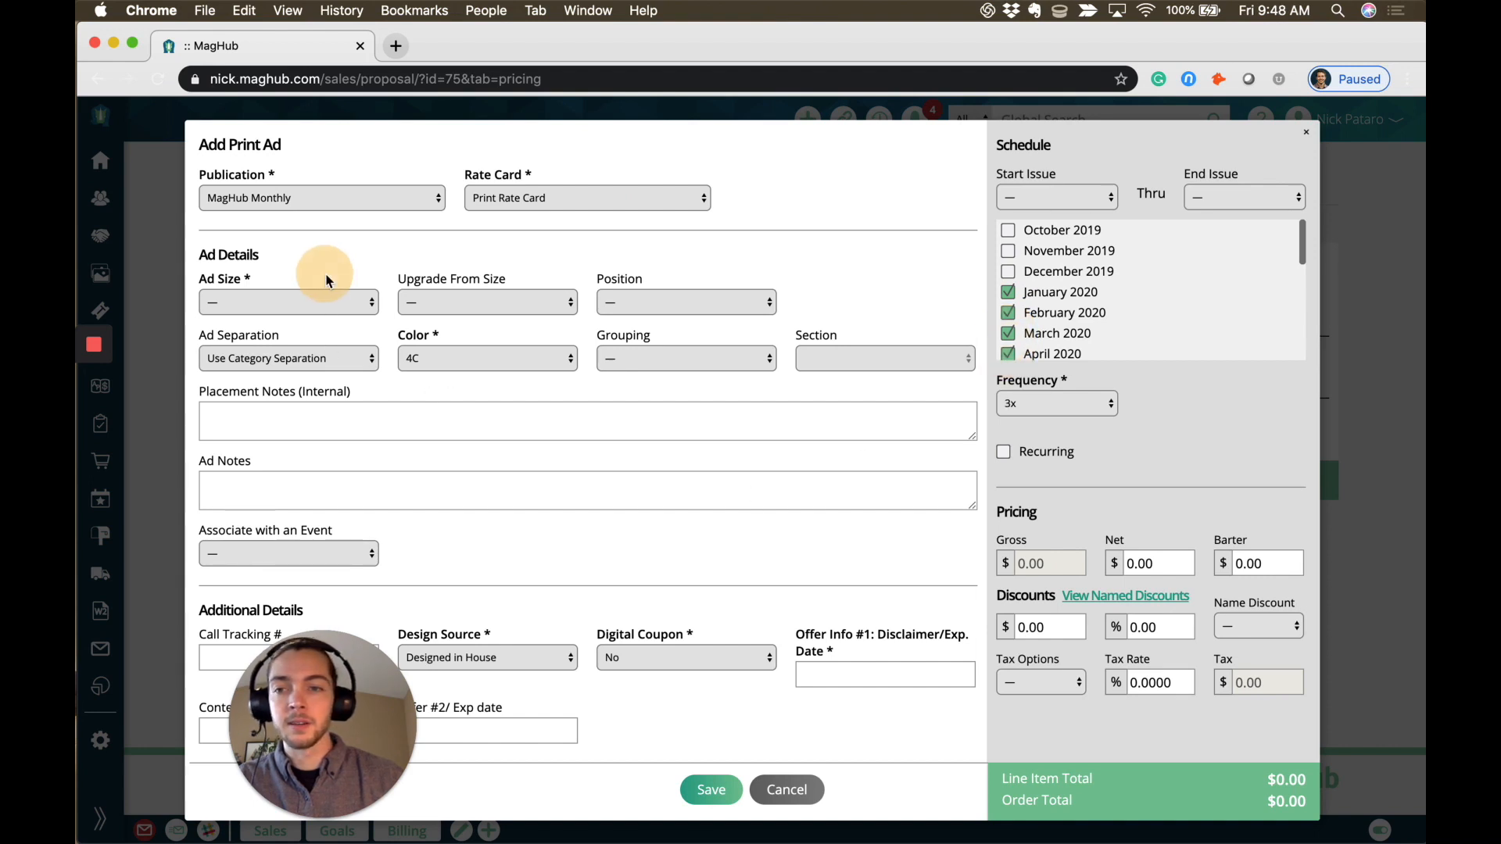
left_click(301, 362)
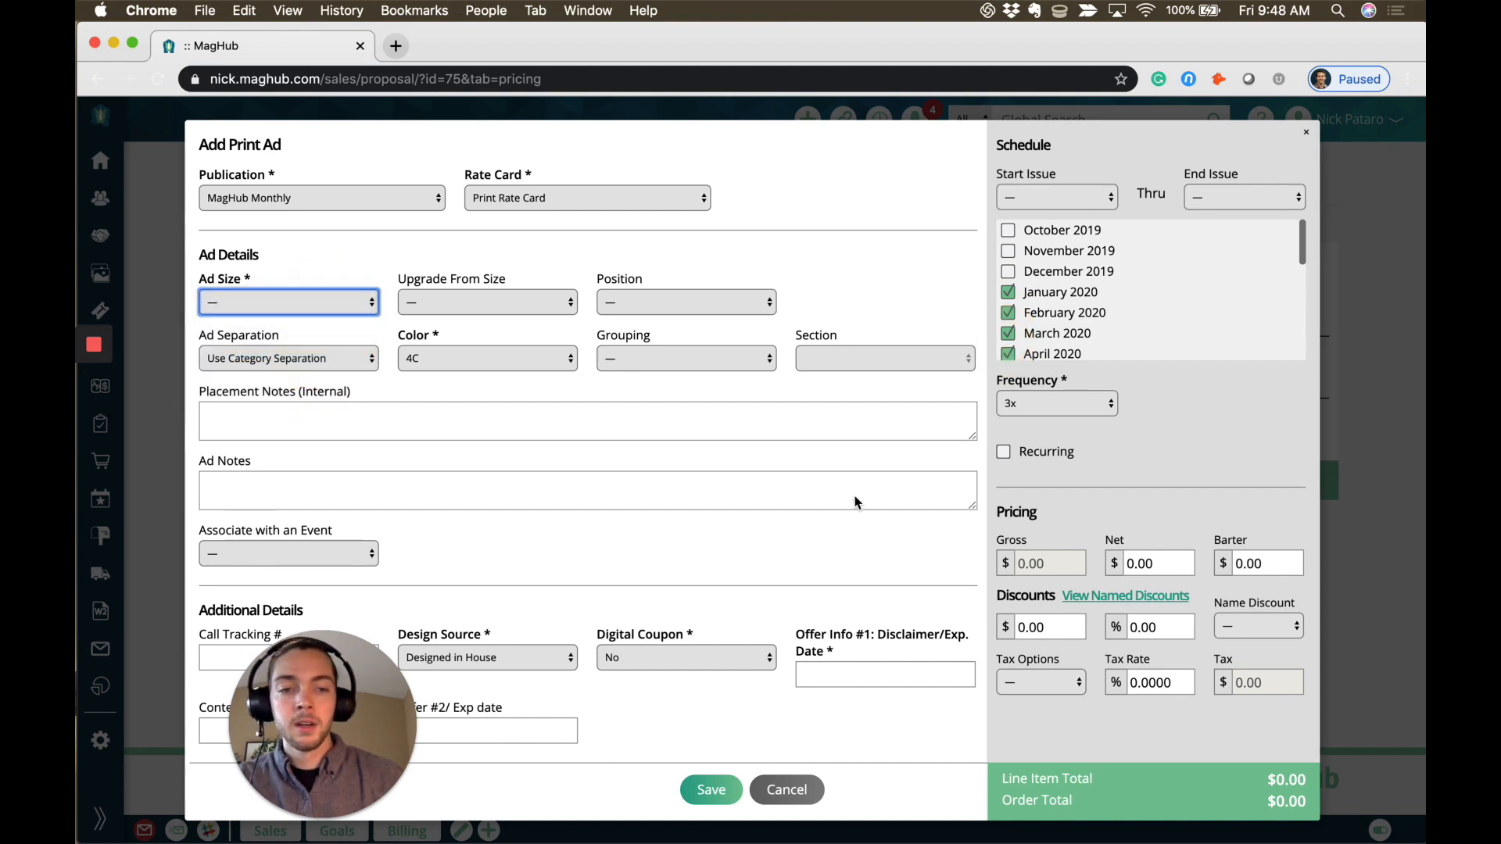
left_click(841, 668)
left_click(711, 790)
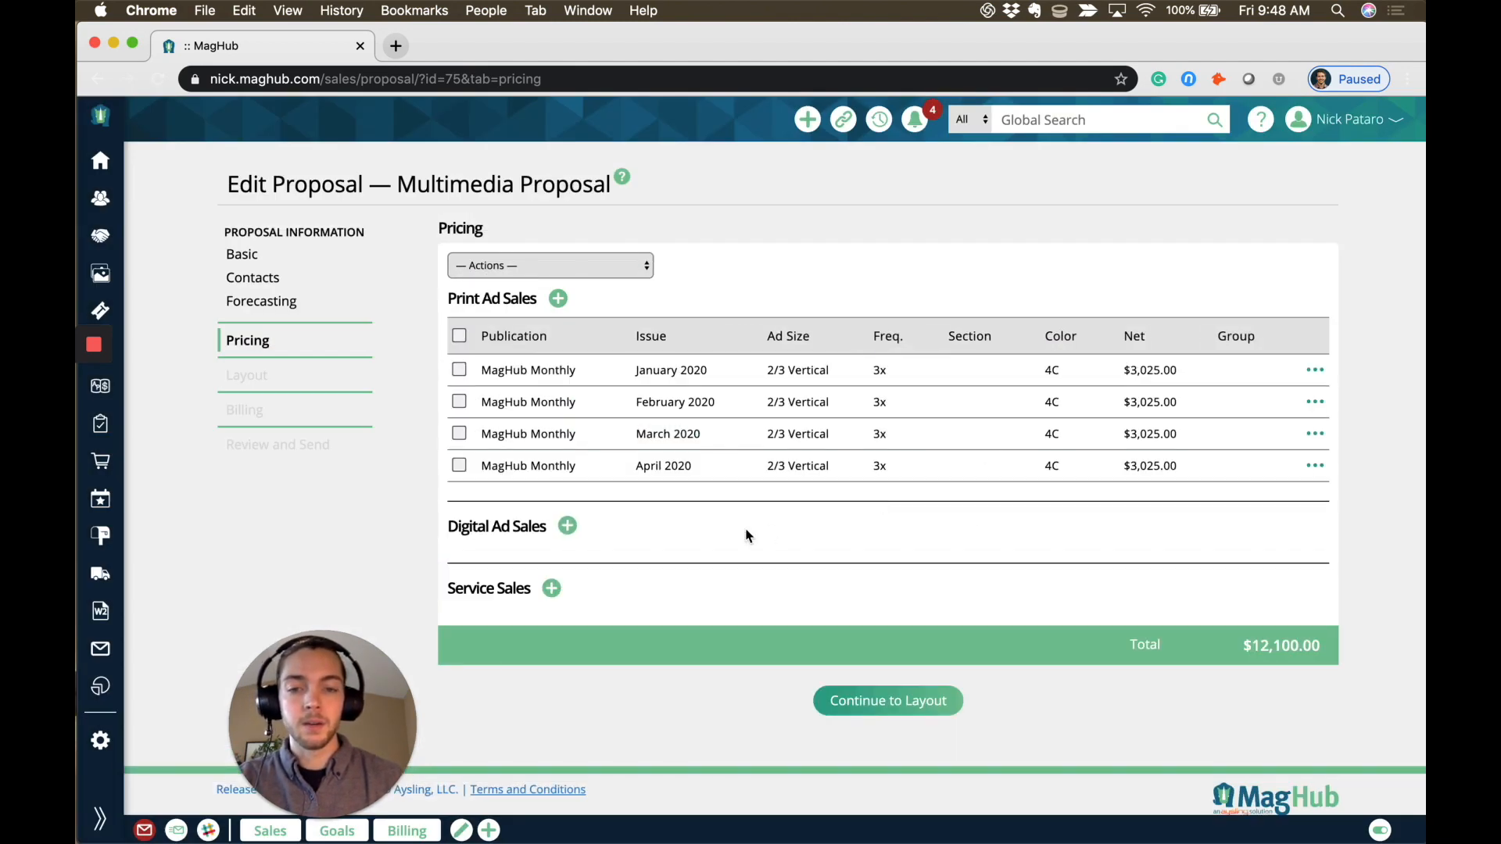
Continue to the proposal layout, check the available proposal templates, and set the contract template to MagHub Demo Contract
left_click(883, 702)
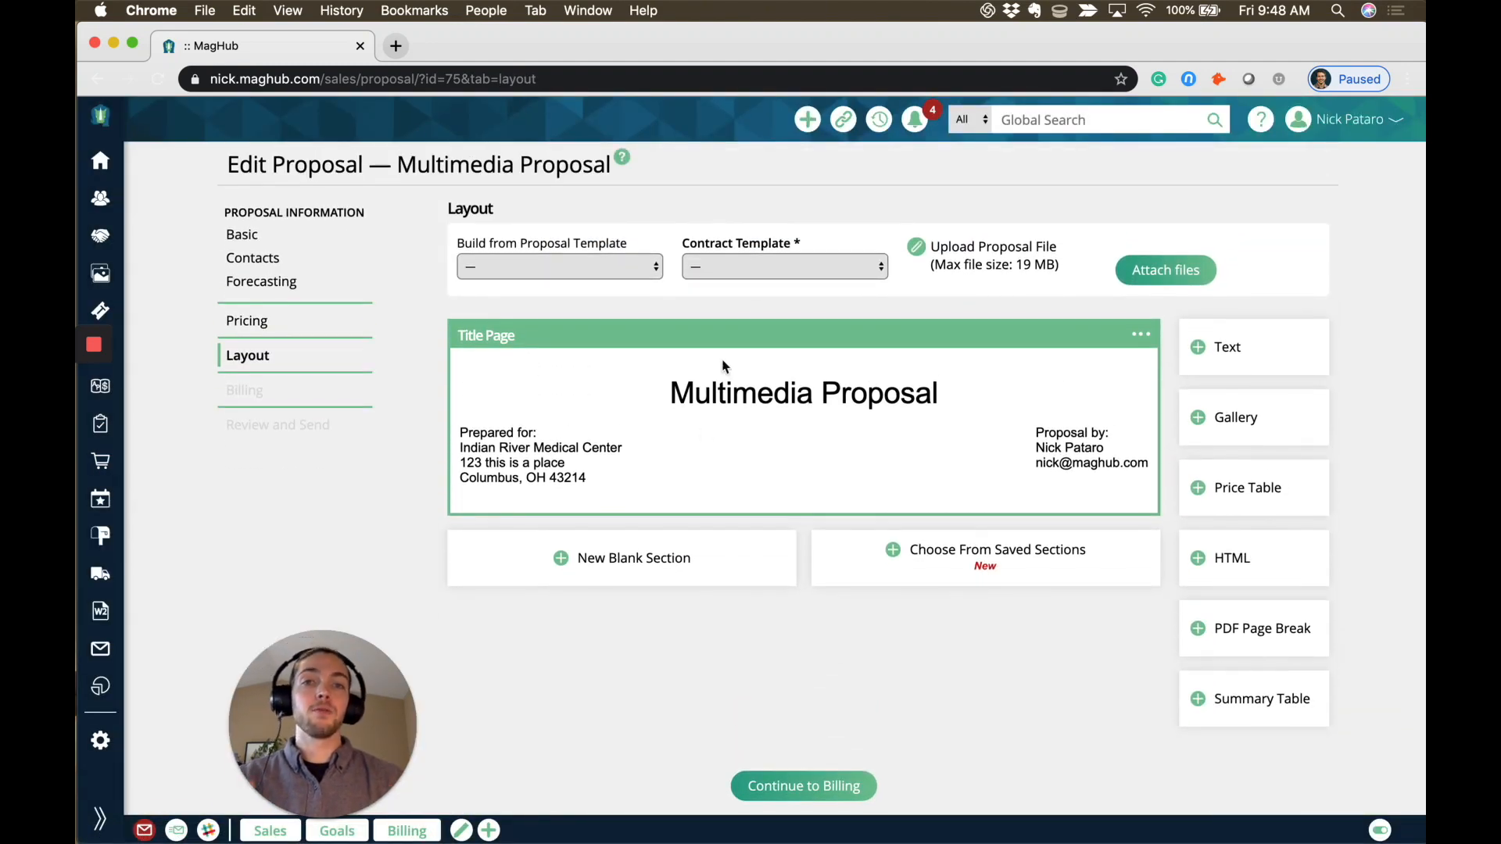
left_click_drag(462, 248, 637, 249)
left_click(637, 266)
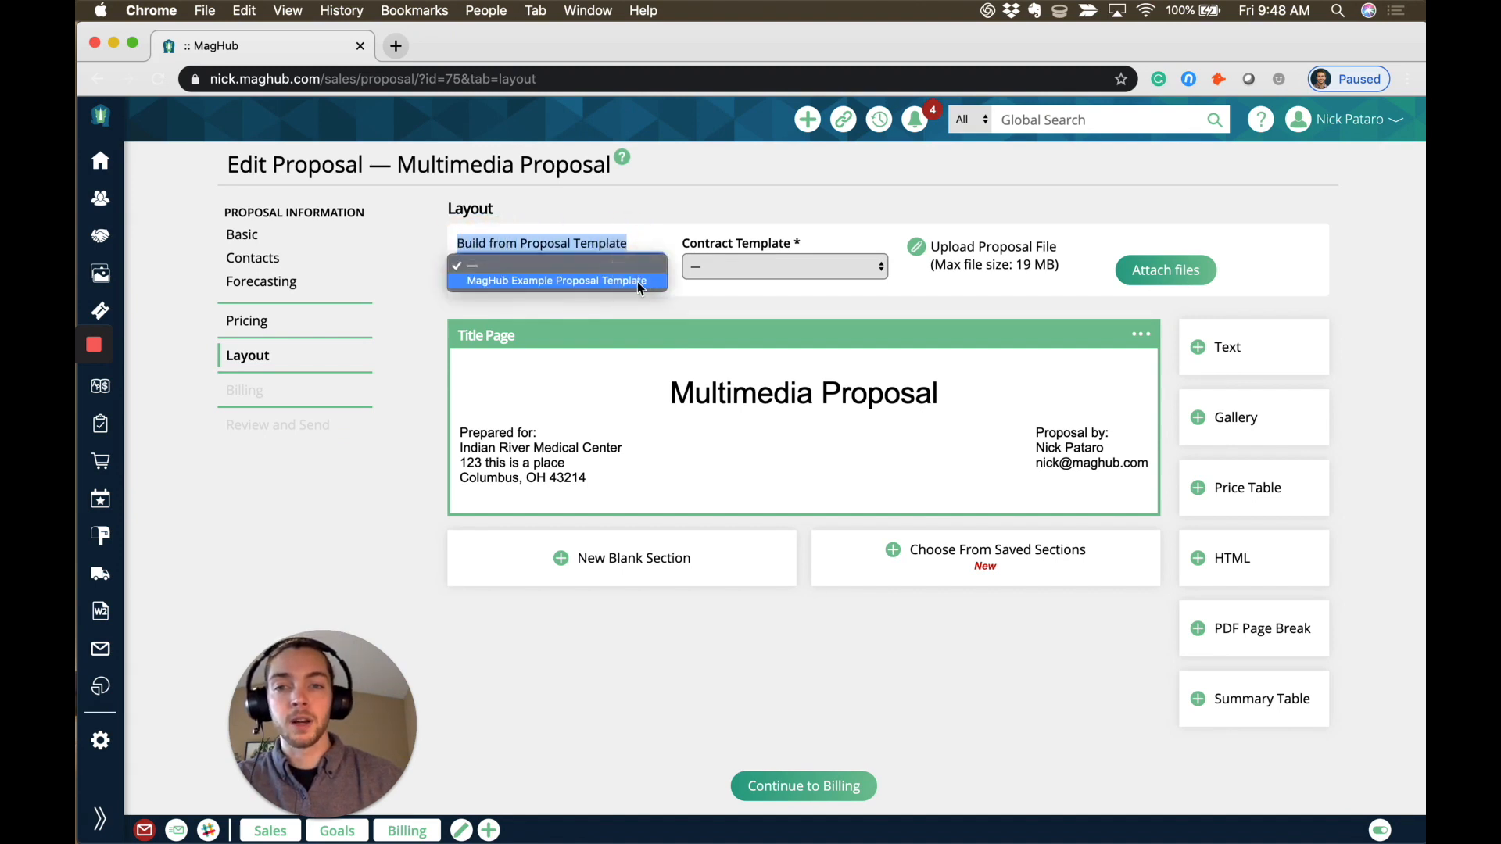
left_click(659, 228)
left_click(848, 250)
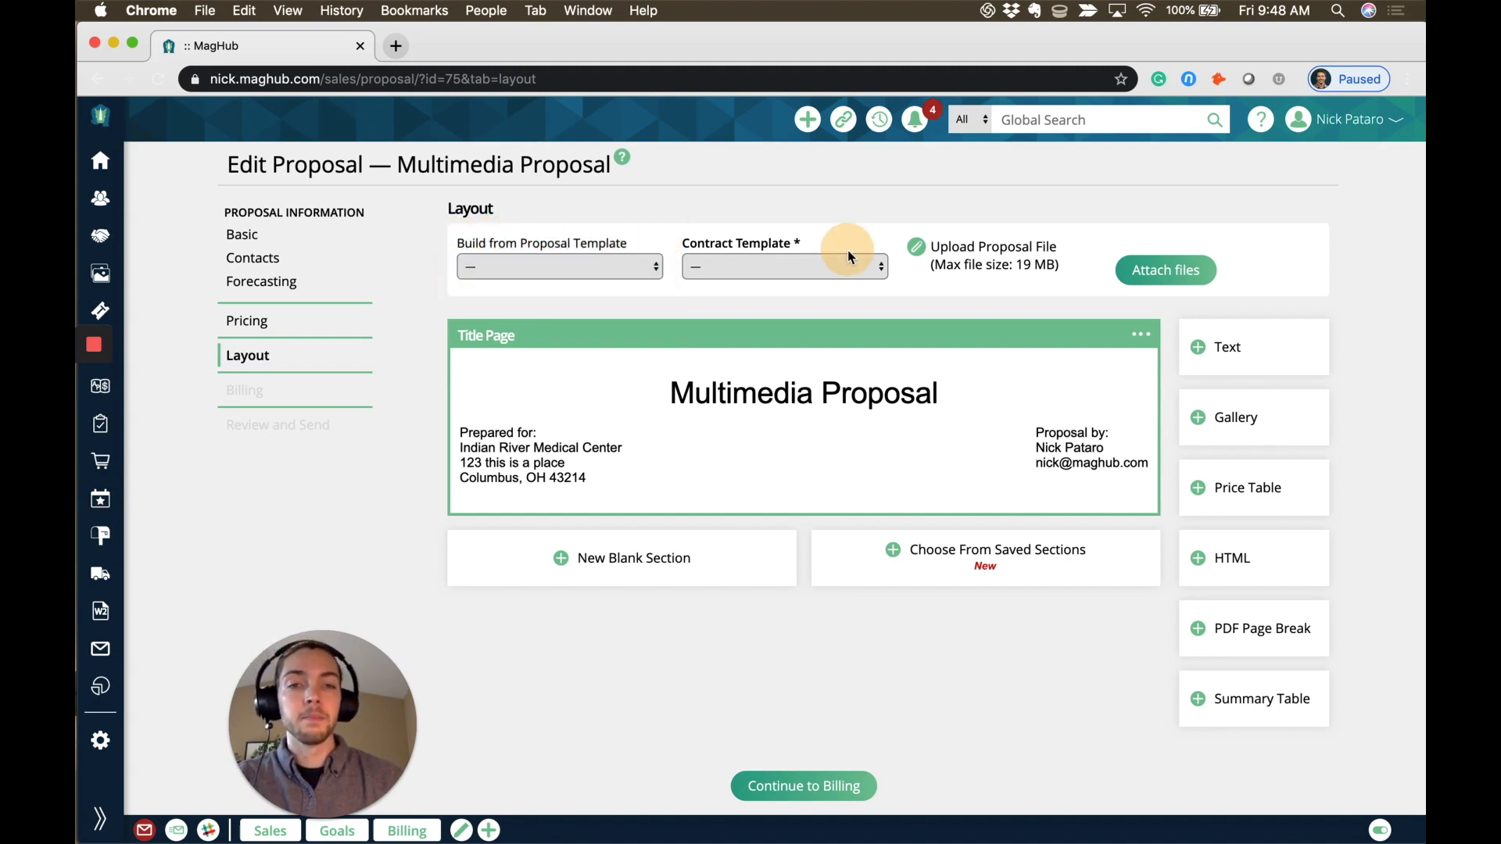
left_click(847, 266)
left_click(846, 279)
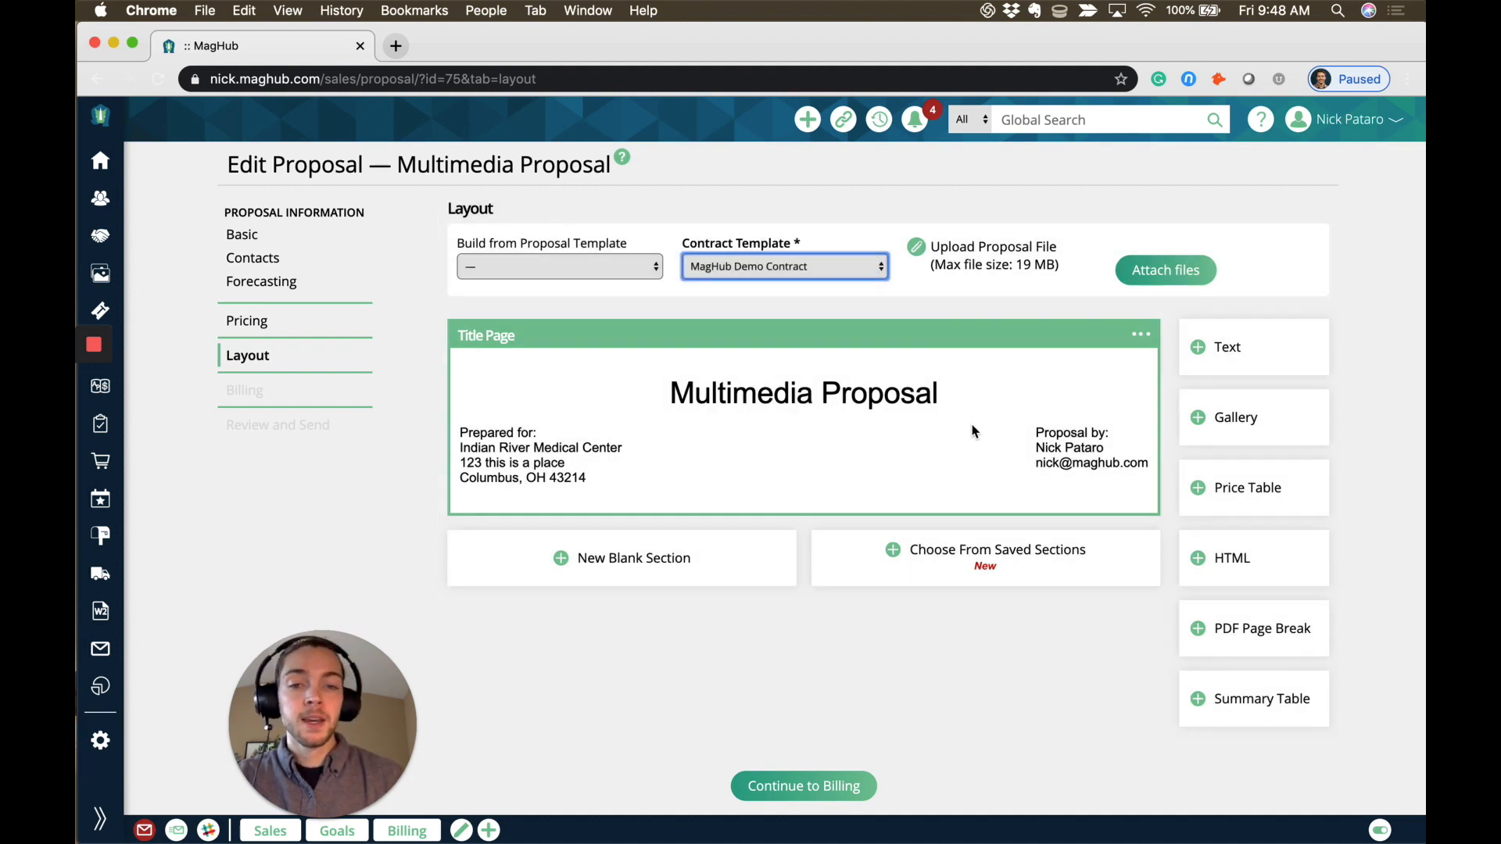
Add a new blank section below the title page and name it "Pricing Table"
scroll(973, 429, "down", 1)
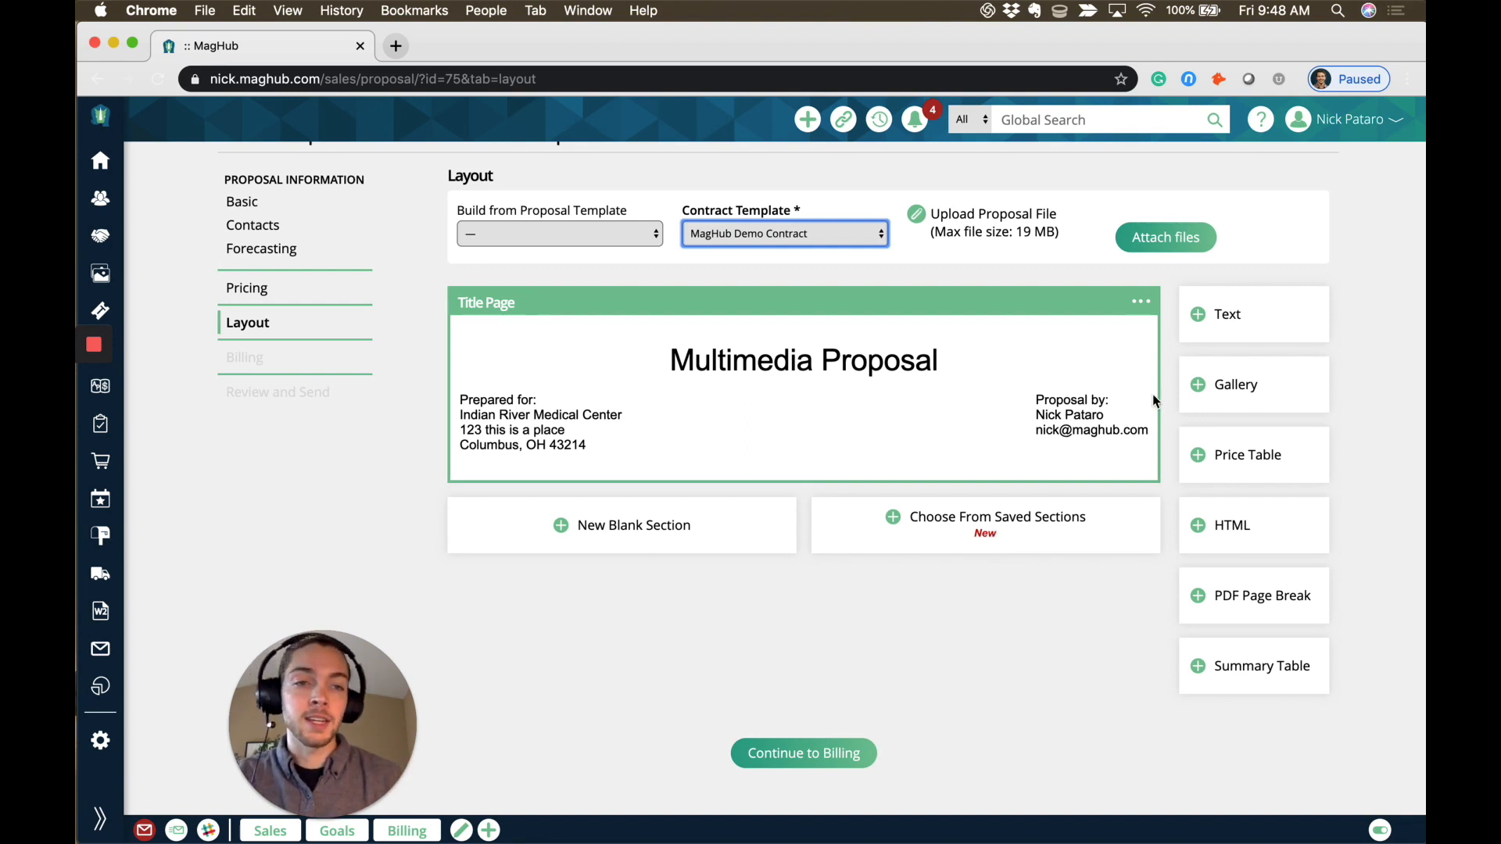
left_click(602, 538)
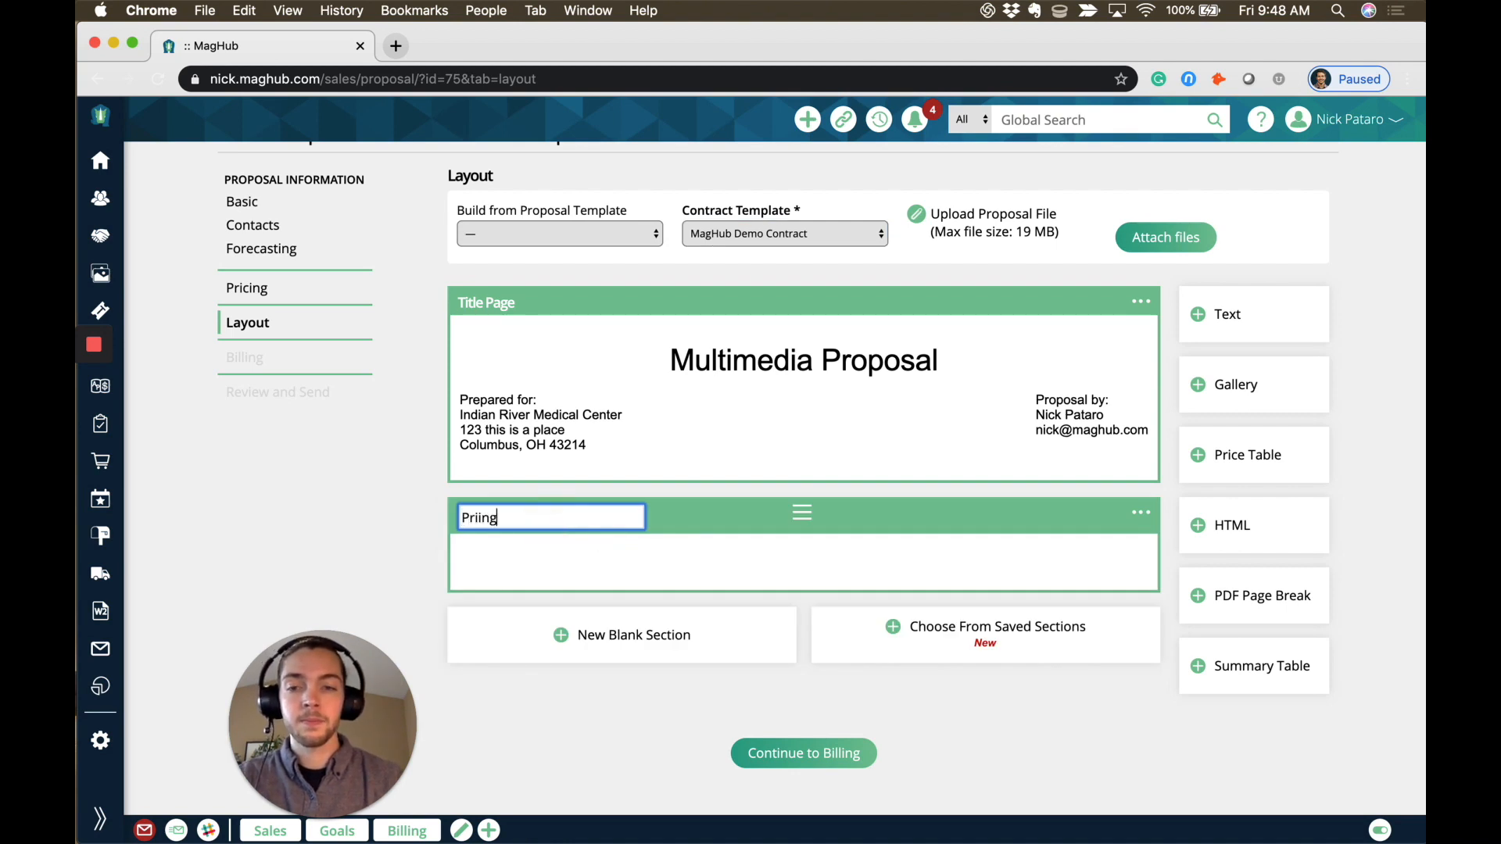
key("Return")
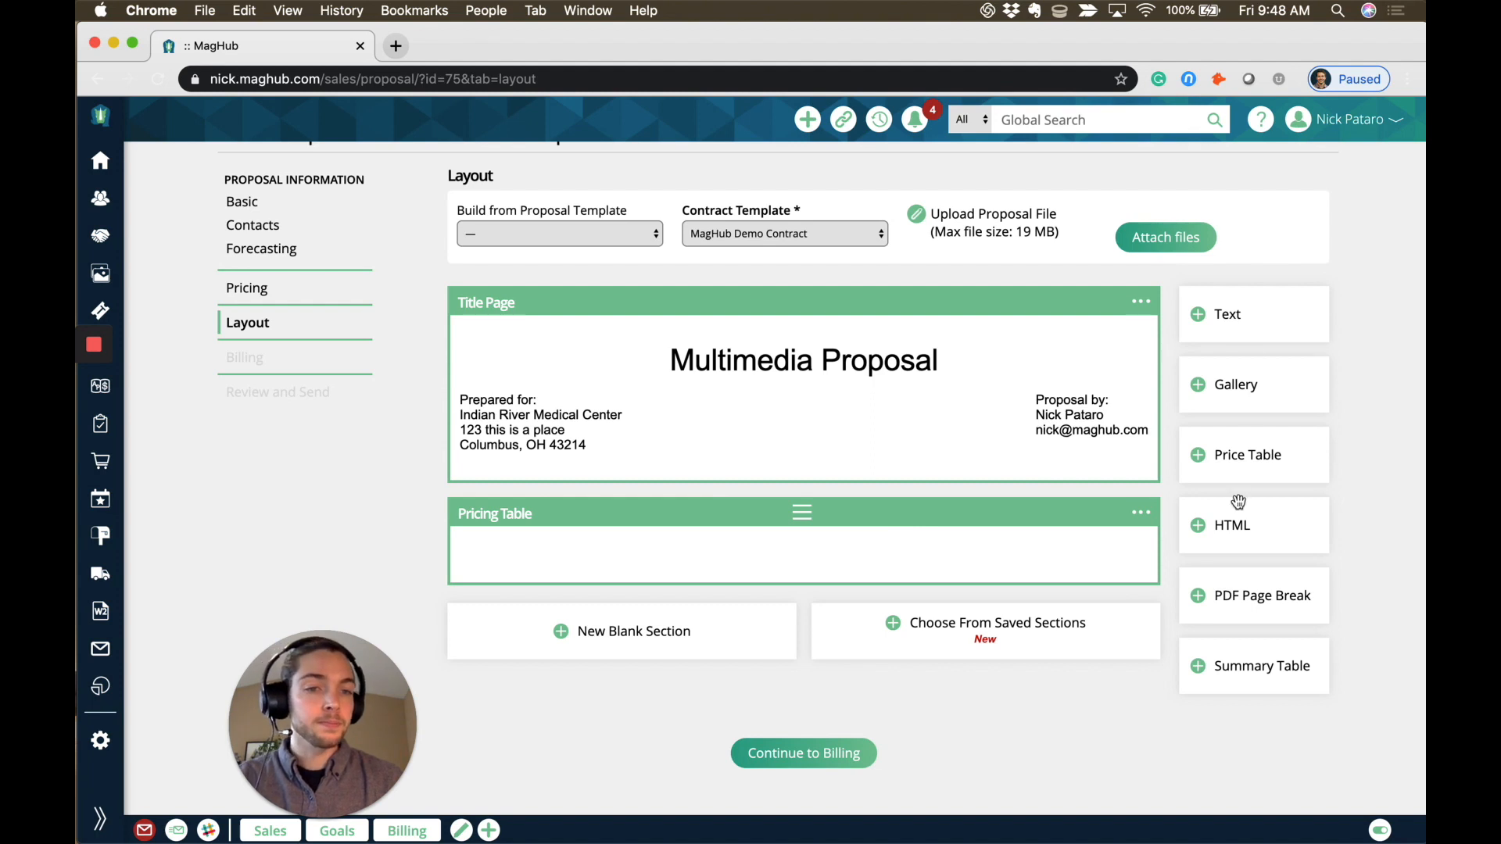
Place a price table element in the Pricing Table section, name it "Pricing" and save it
left_click_drag(1250, 464, 720, 566)
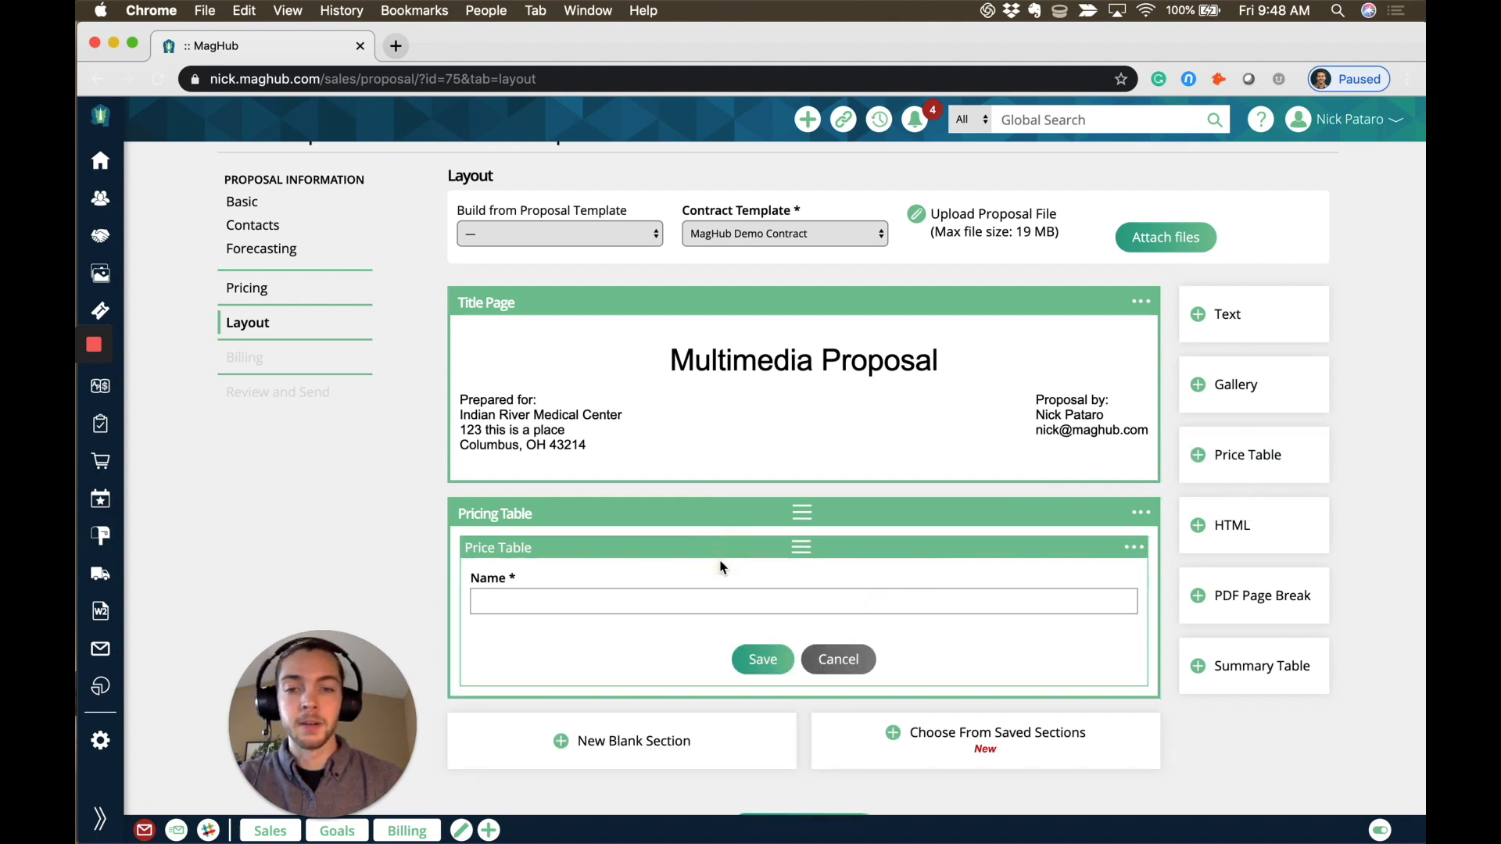
scroll(720, 567, "down", 2)
left_click(681, 515)
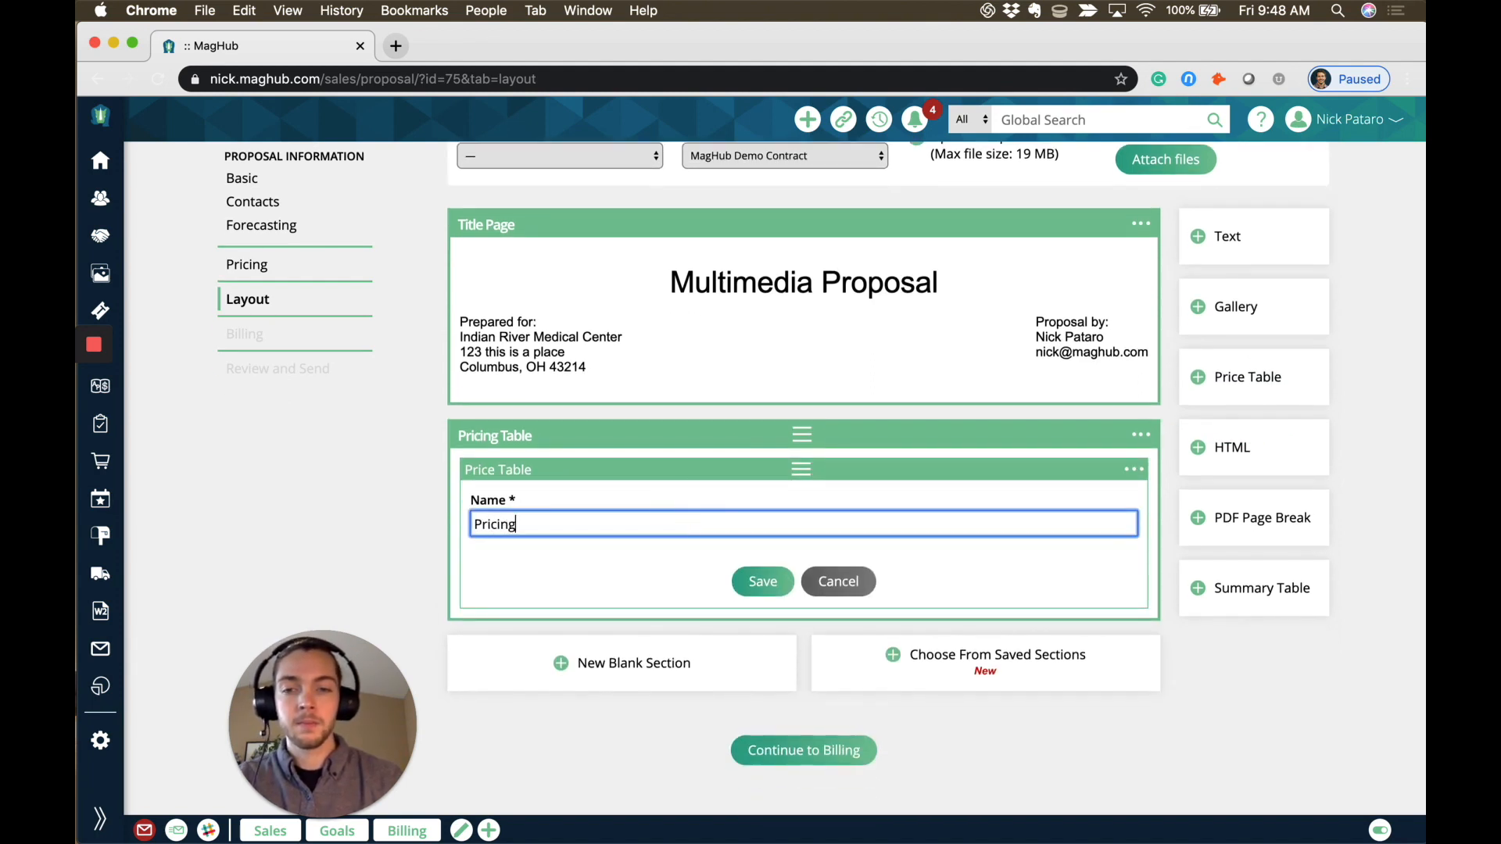
left_click(761, 580)
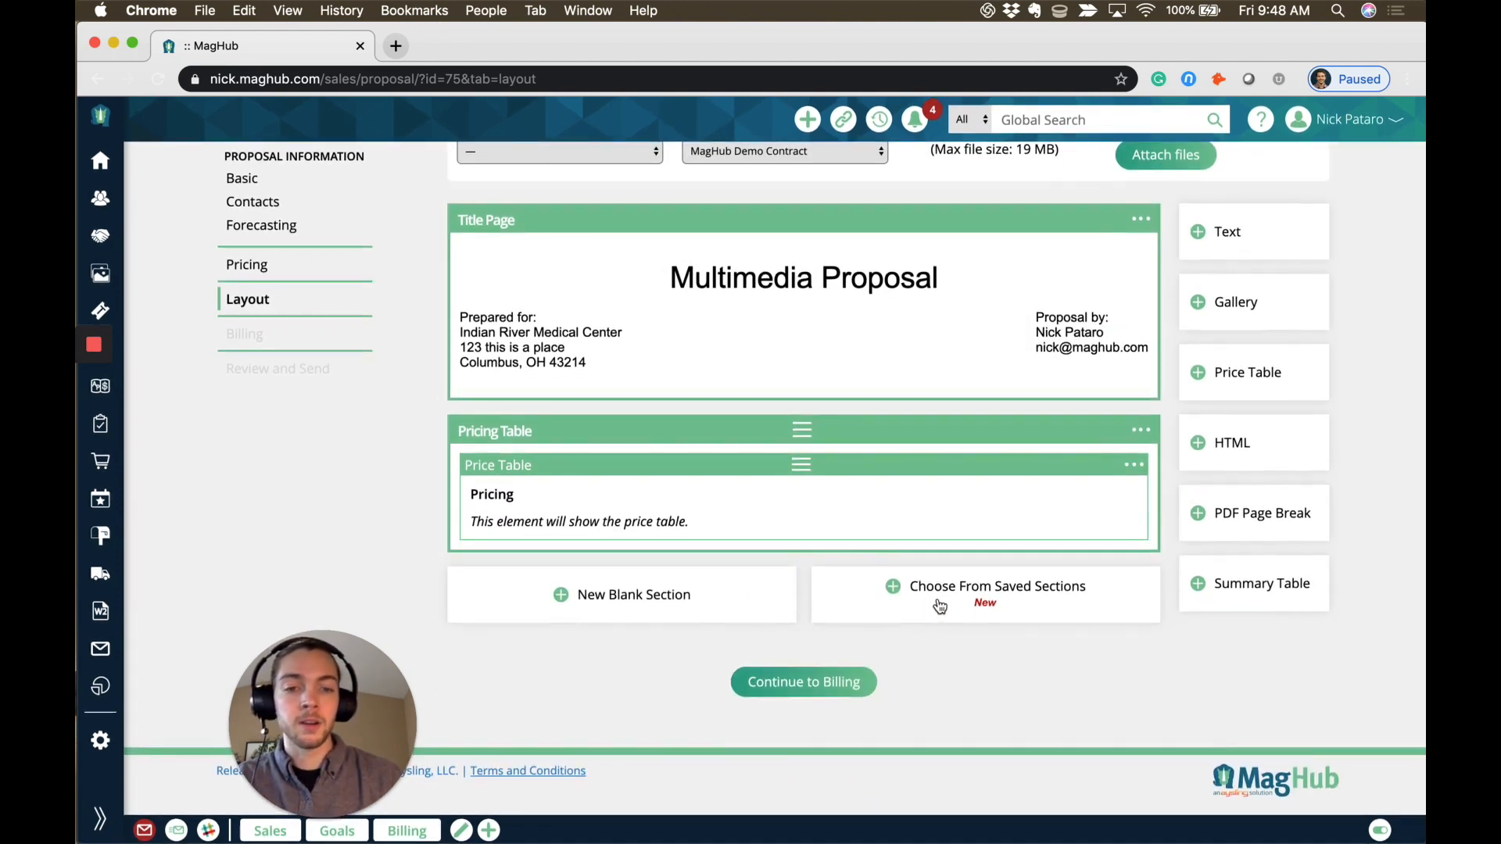
Add the saved section Advertising Terms & Conditions to the proposal layout
left_click(939, 604)
left_click(683, 460)
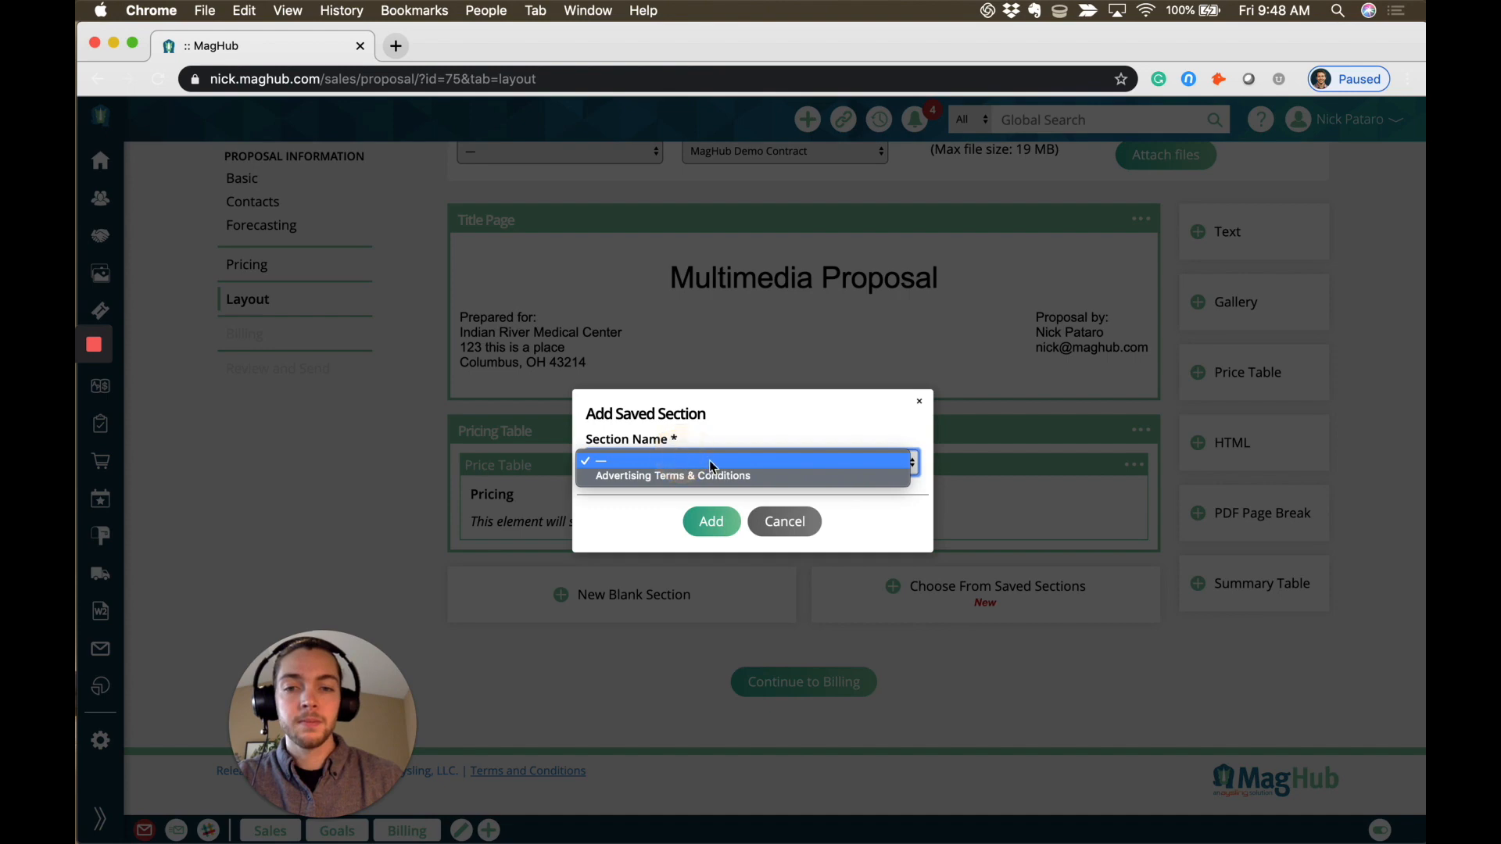
left_click(803, 476)
left_click(698, 527)
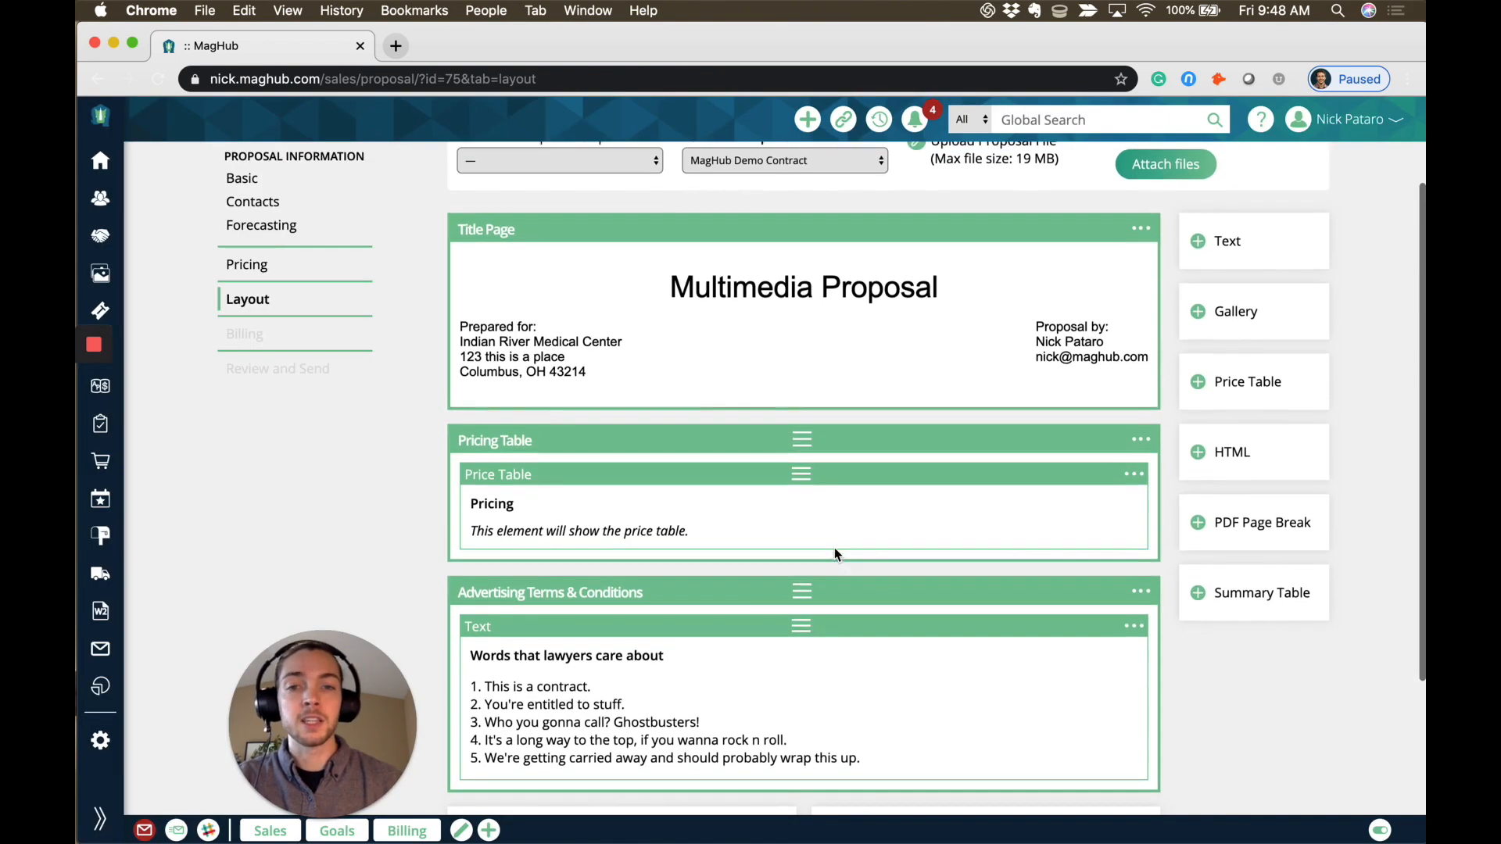
Continue to the billing stage, leave its notes and billing fields as they are, and go on to Review and Send
scroll(833, 547, "down", 4)
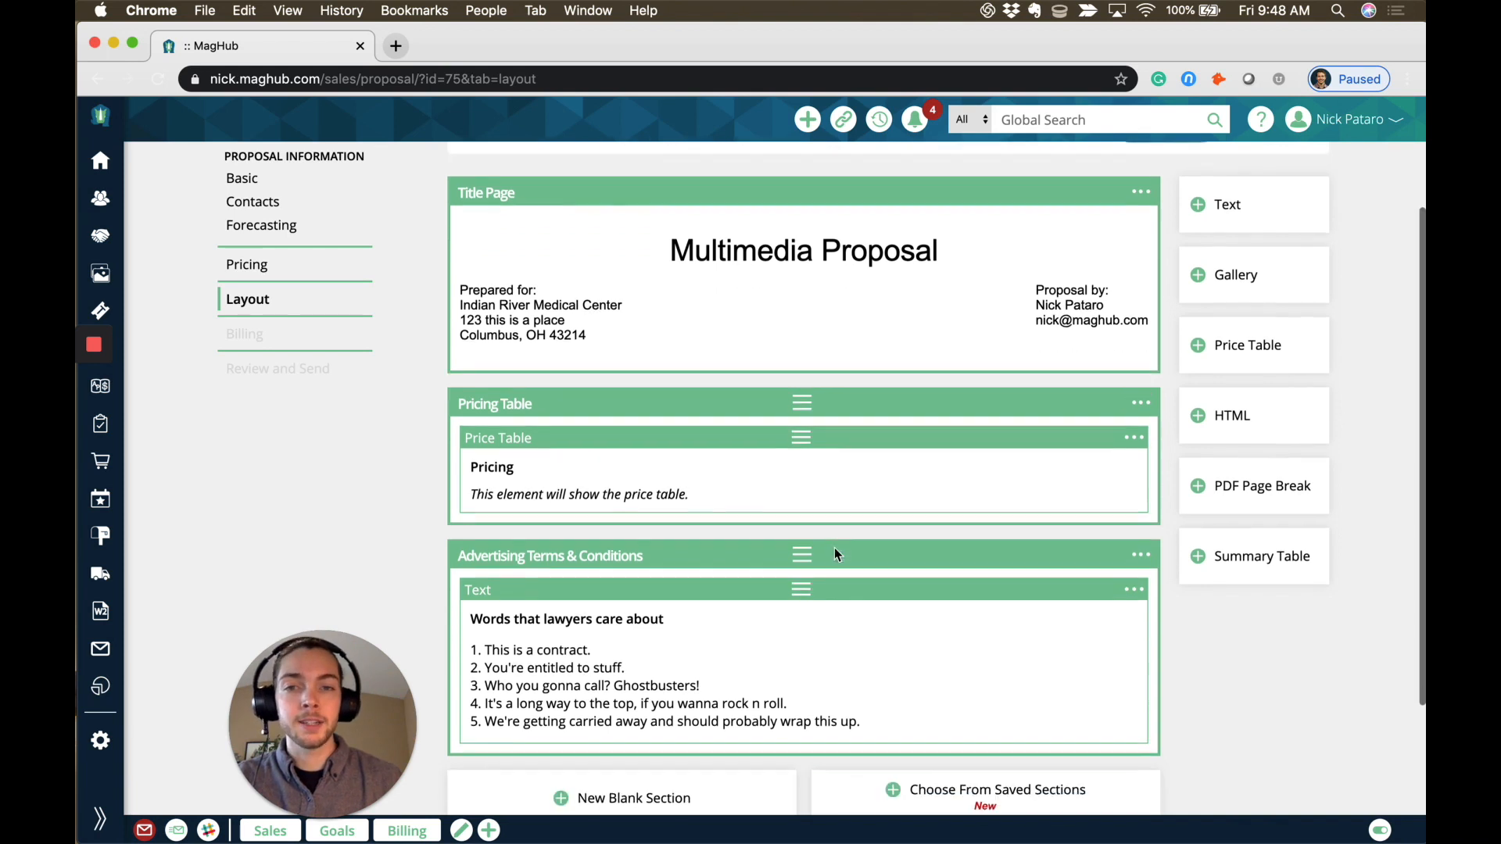
scroll(834, 554, "down", 1)
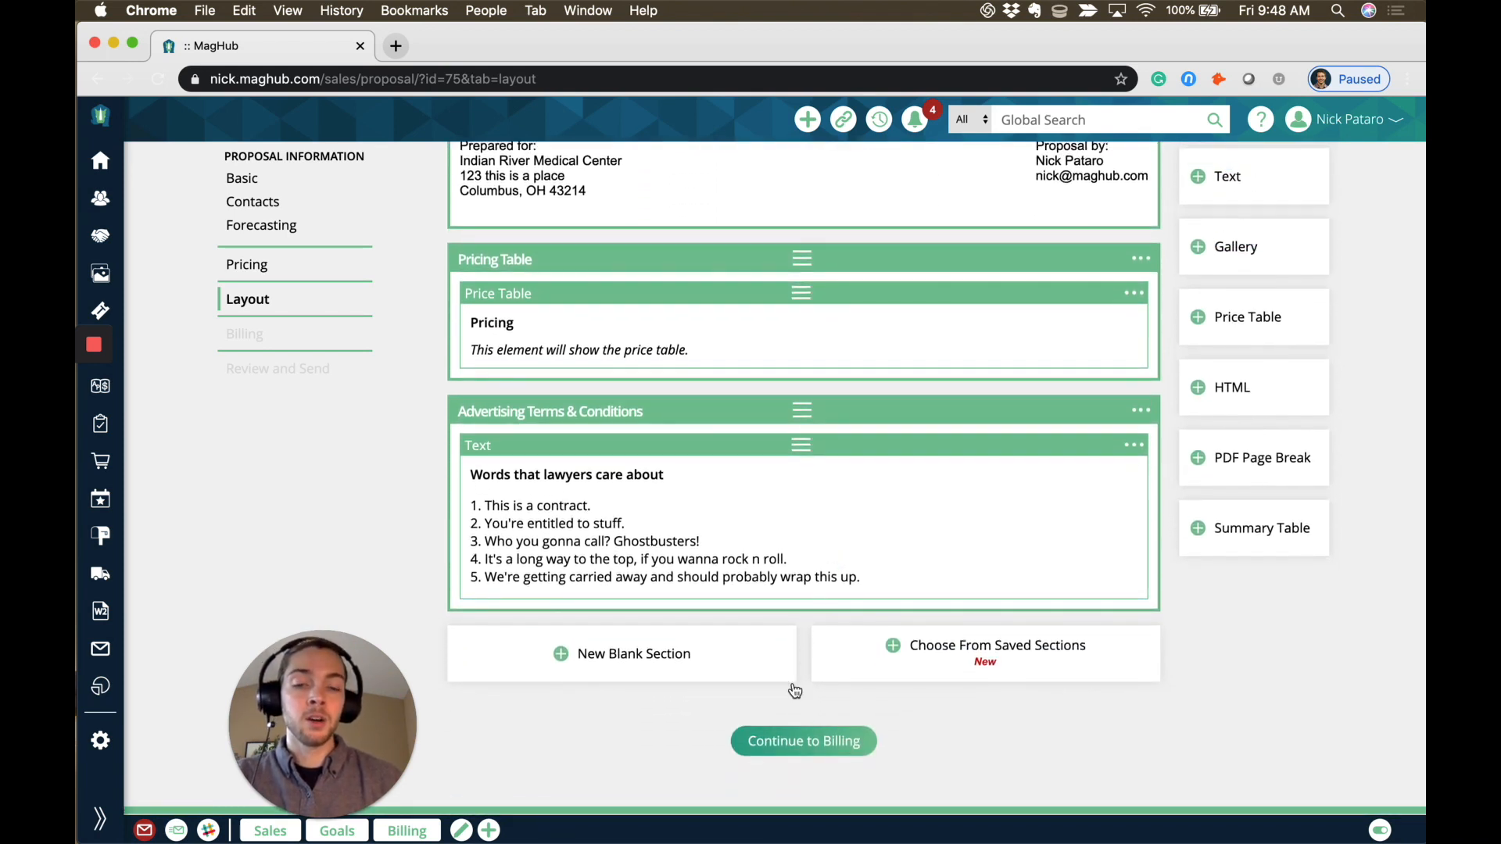
left_click(791, 738)
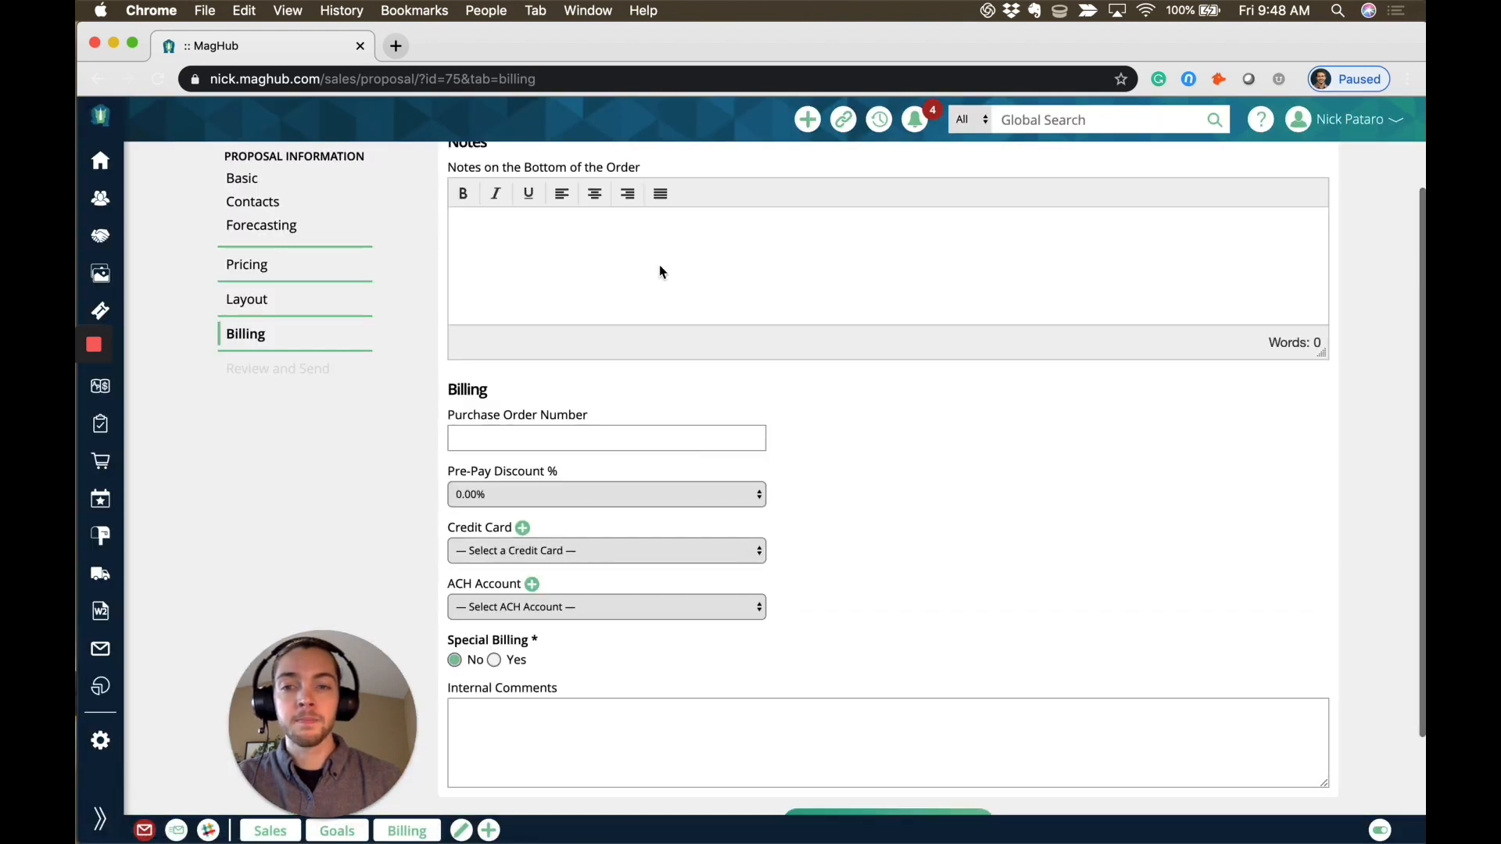
left_click(641, 253)
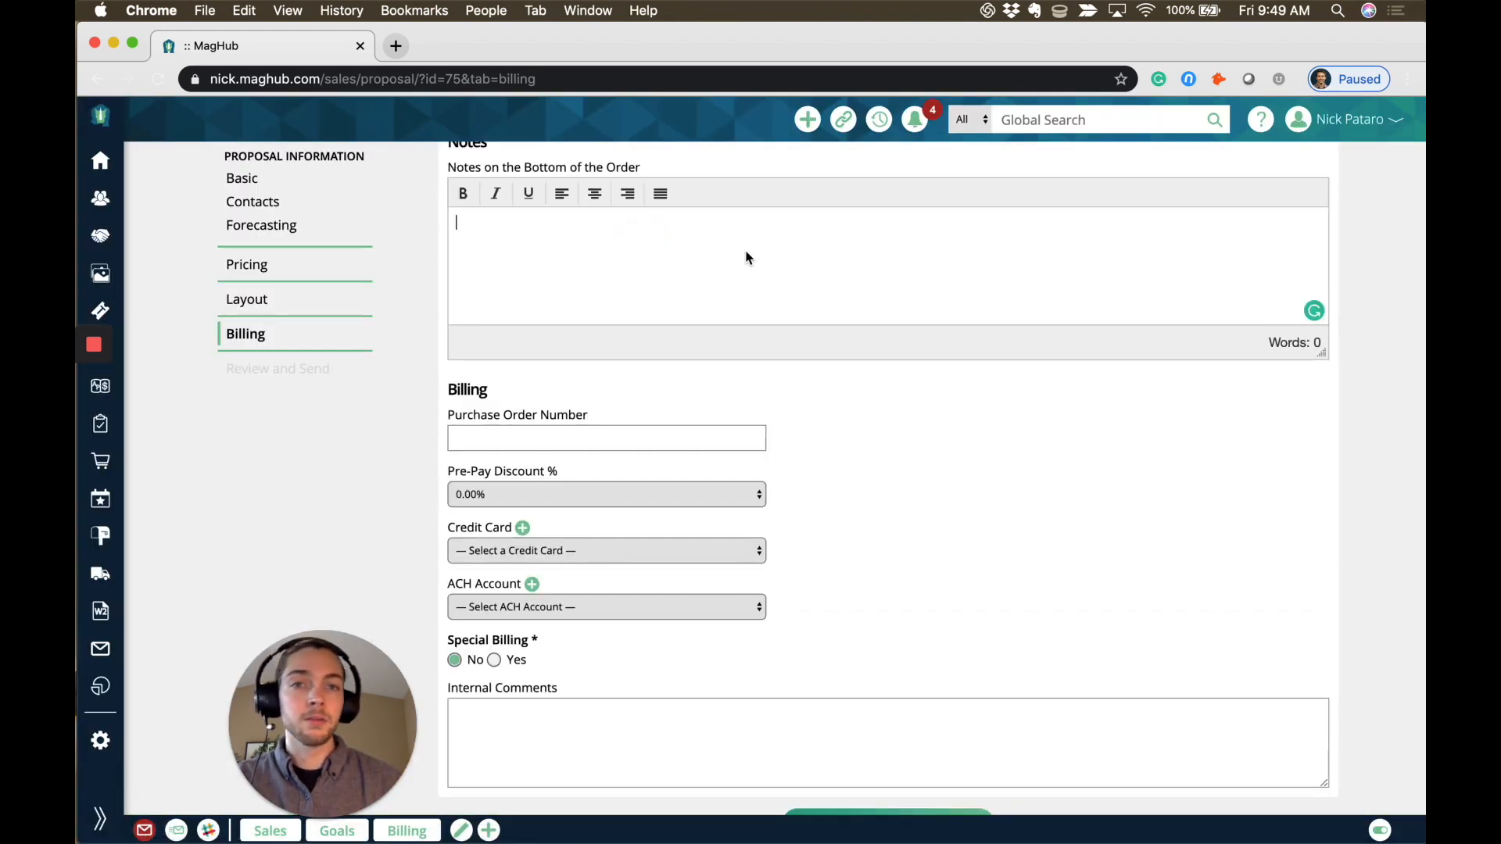
scroll(747, 258, "down", 5)
left_click(838, 692)
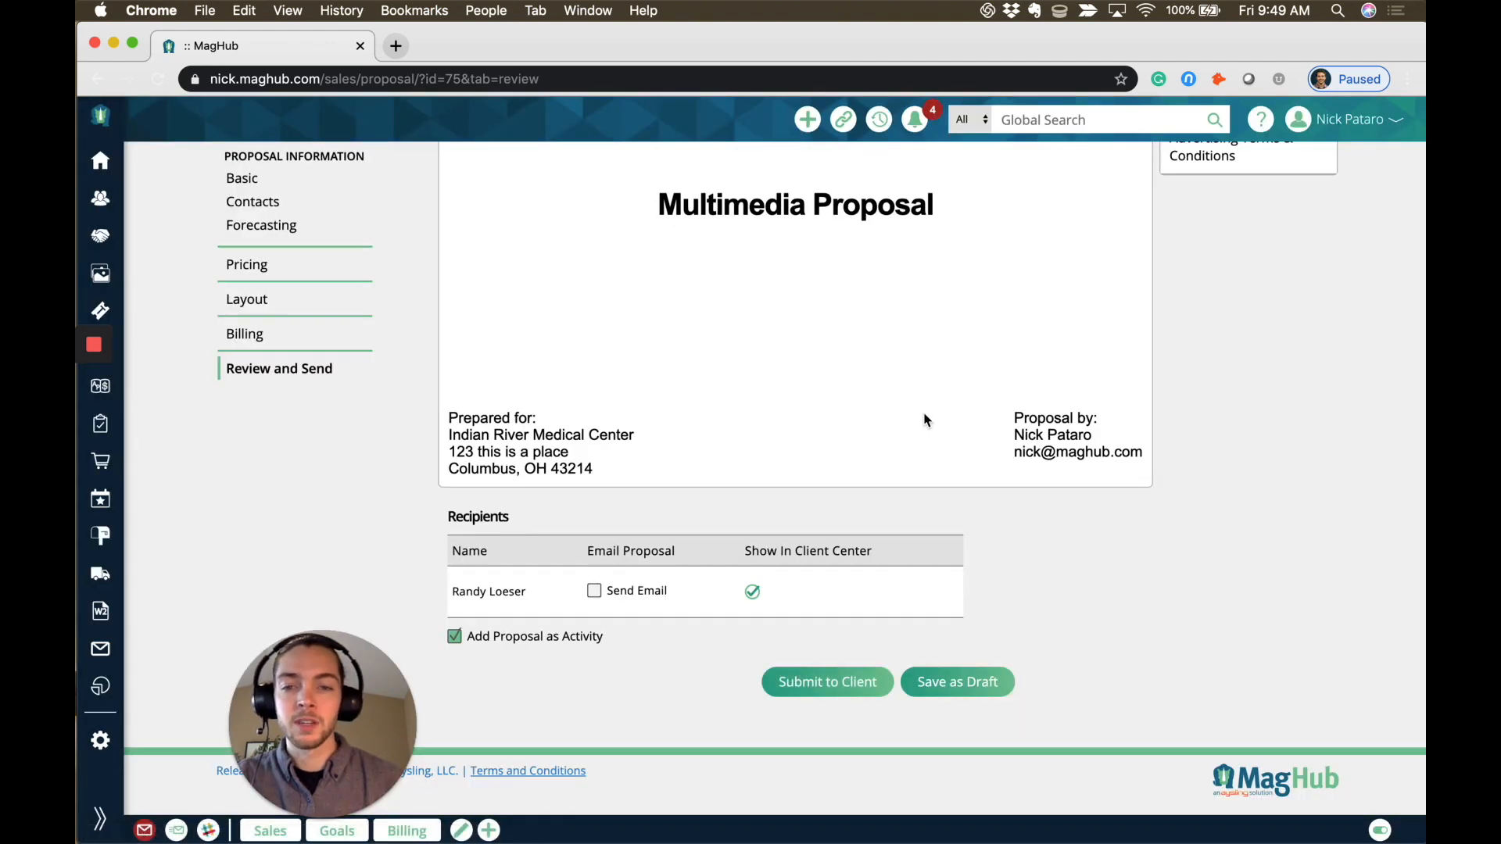
Review the proposal's title page, Pricing Table and Advertising Terms & Conditions sections in the preview
scroll(926, 420, "up", 5)
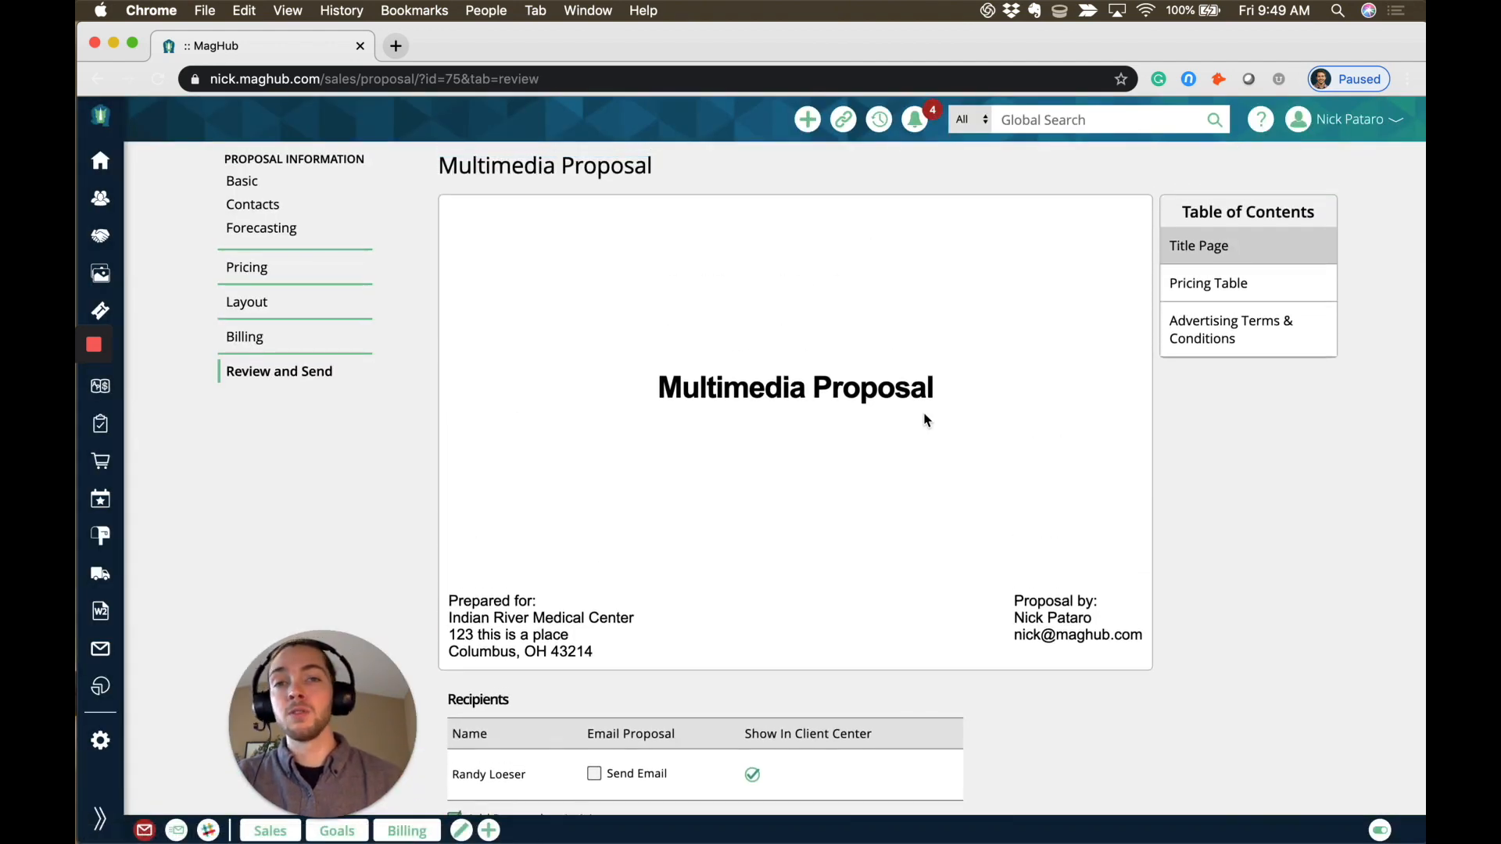
left_click(1233, 274)
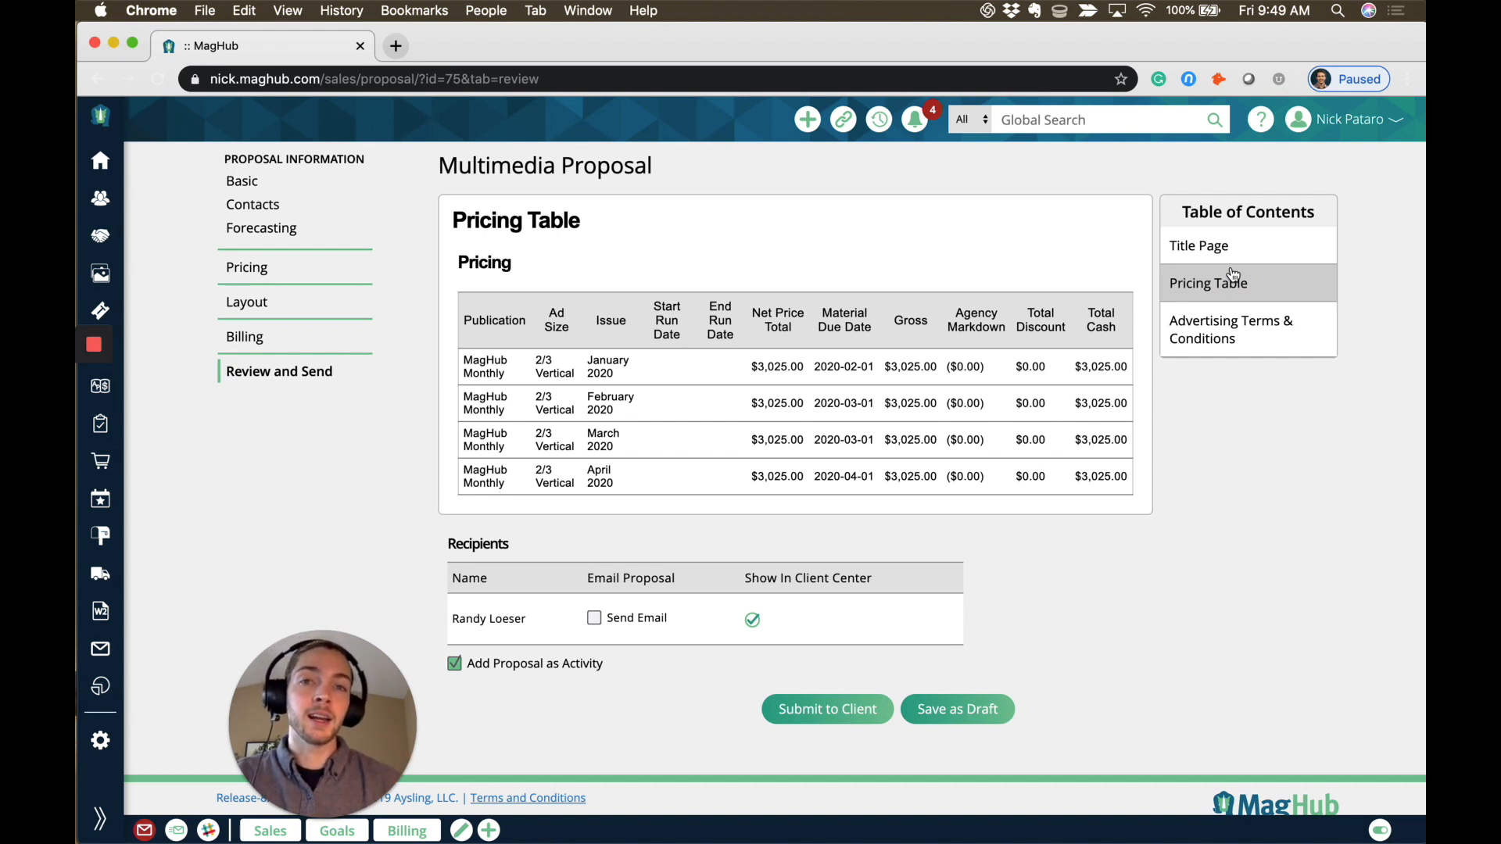
left_click(1244, 342)
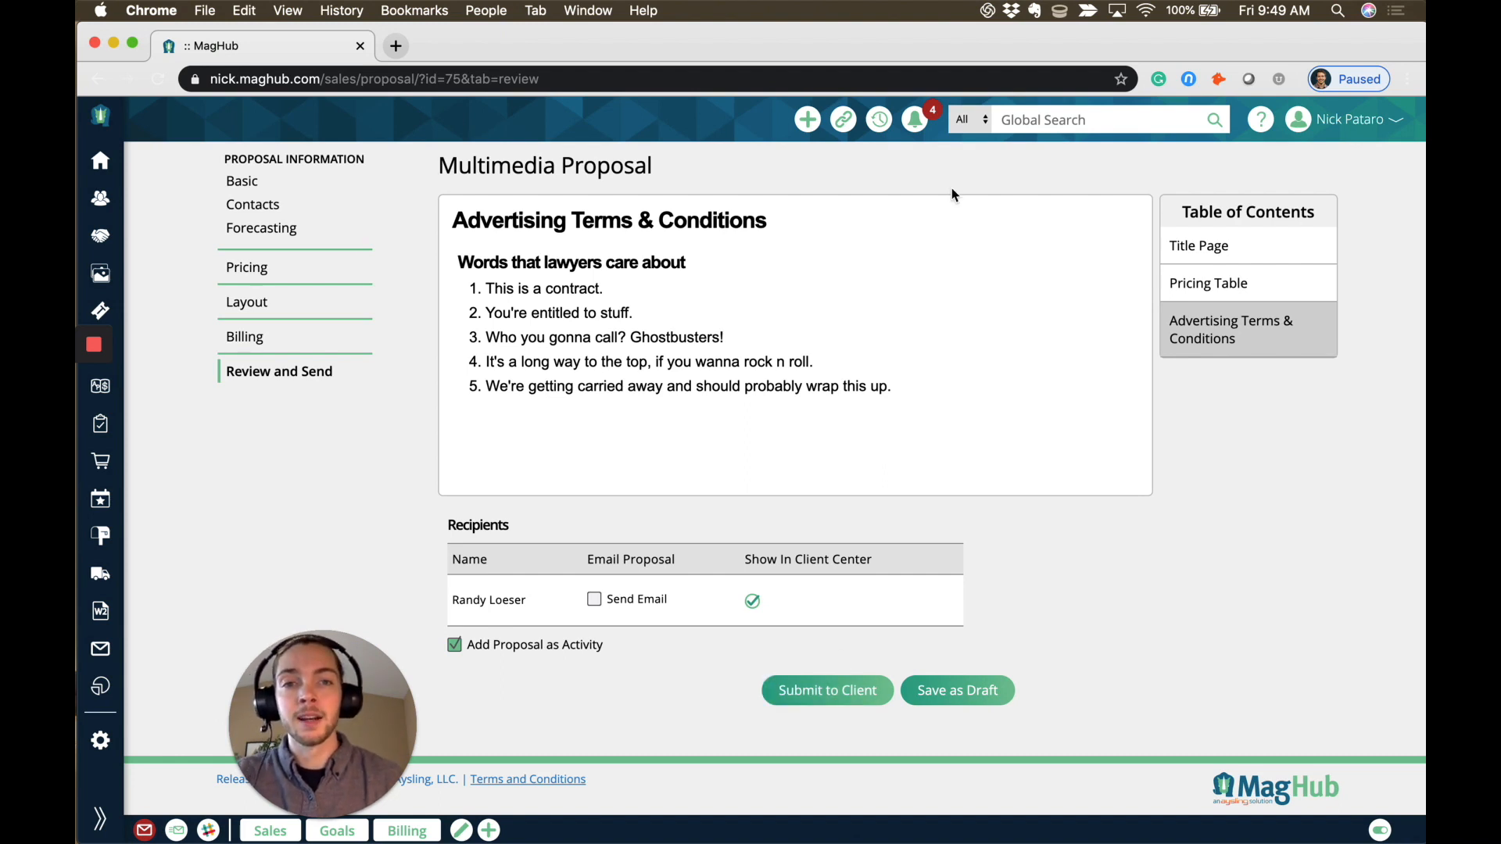
View all notifications and open "Great proposal!" from the proposal approval notification
left_click(918, 131)
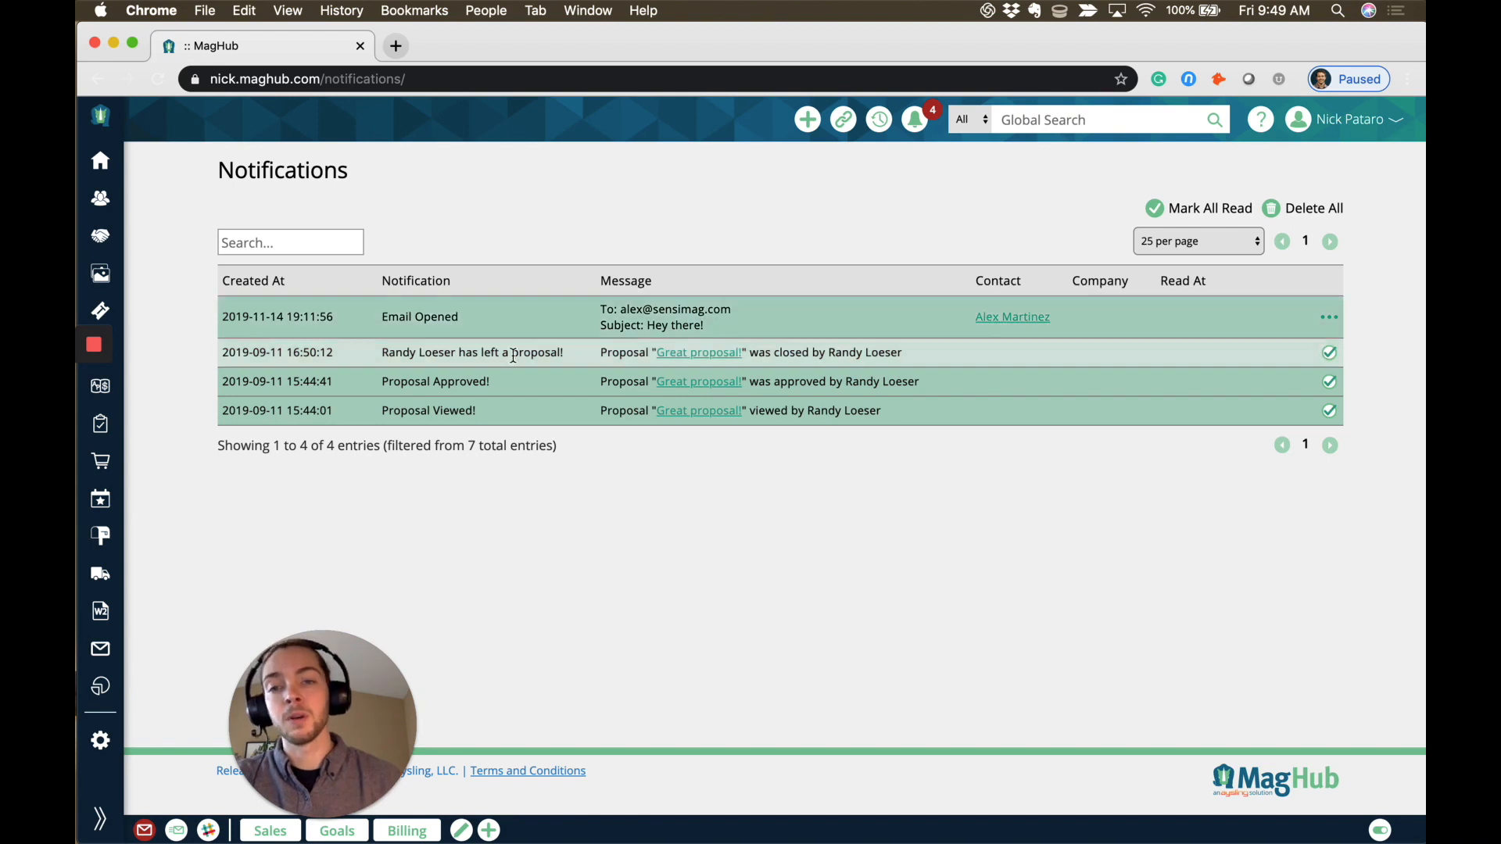
left_click_drag(490, 417, 379, 410)
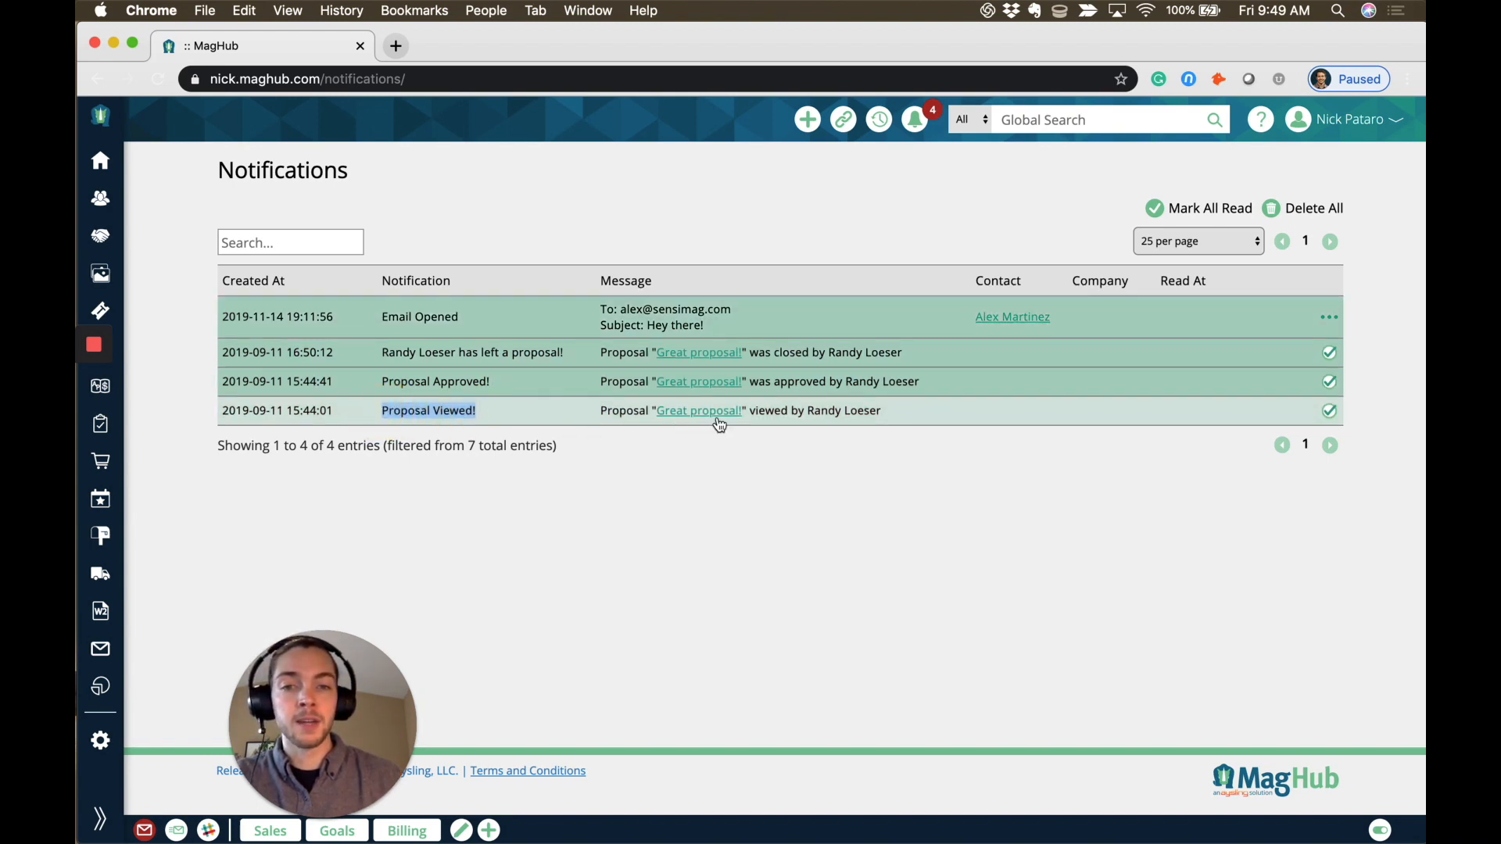
left_click(726, 391)
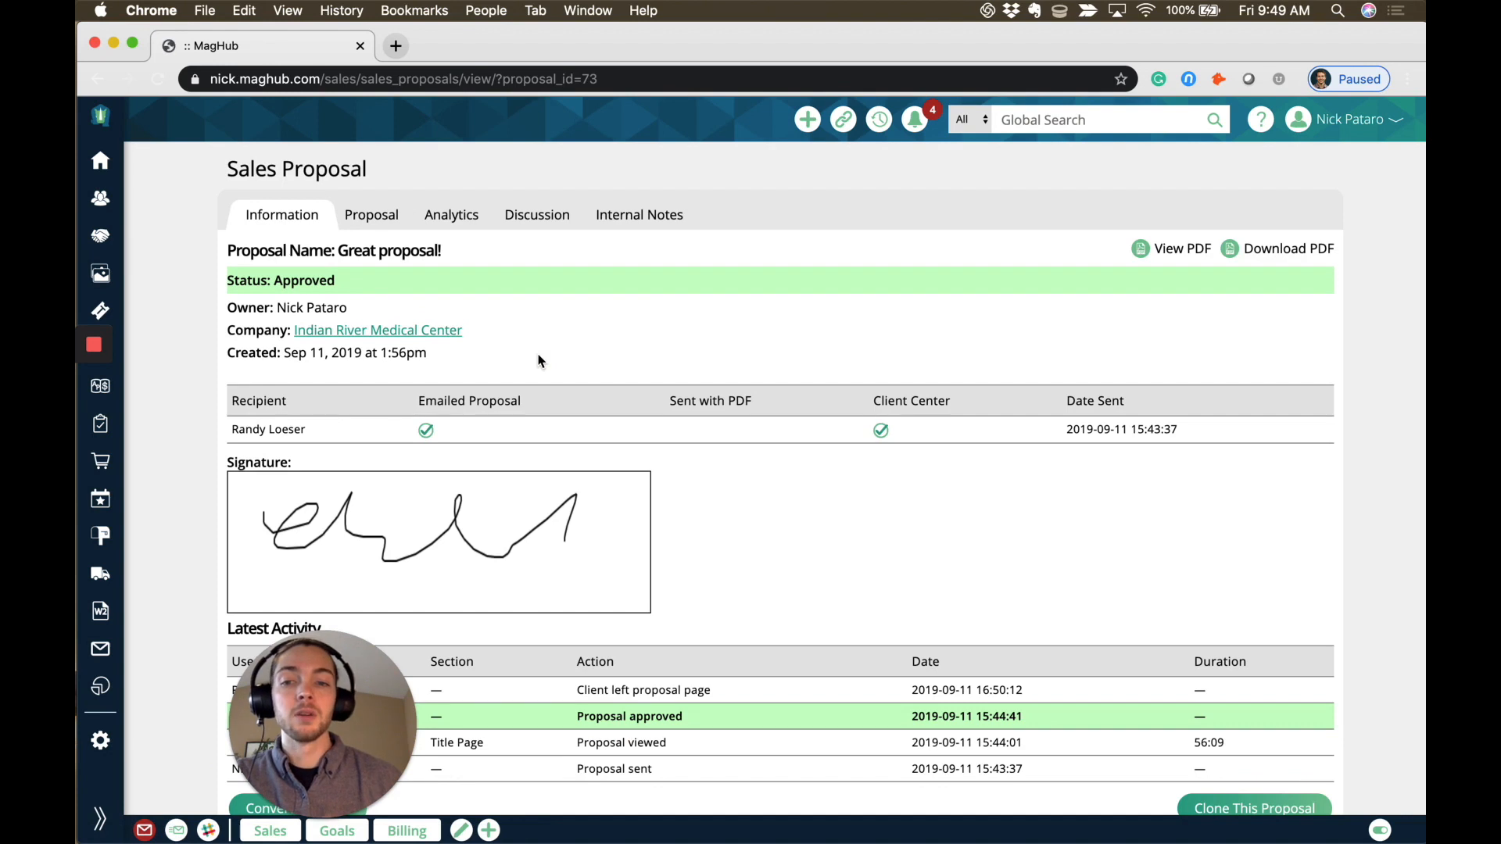
Examine the approved proposal's signature, latest activity and option for converting it to an order
scroll(538, 361, "down", 1)
scroll(538, 360, "down", 3)
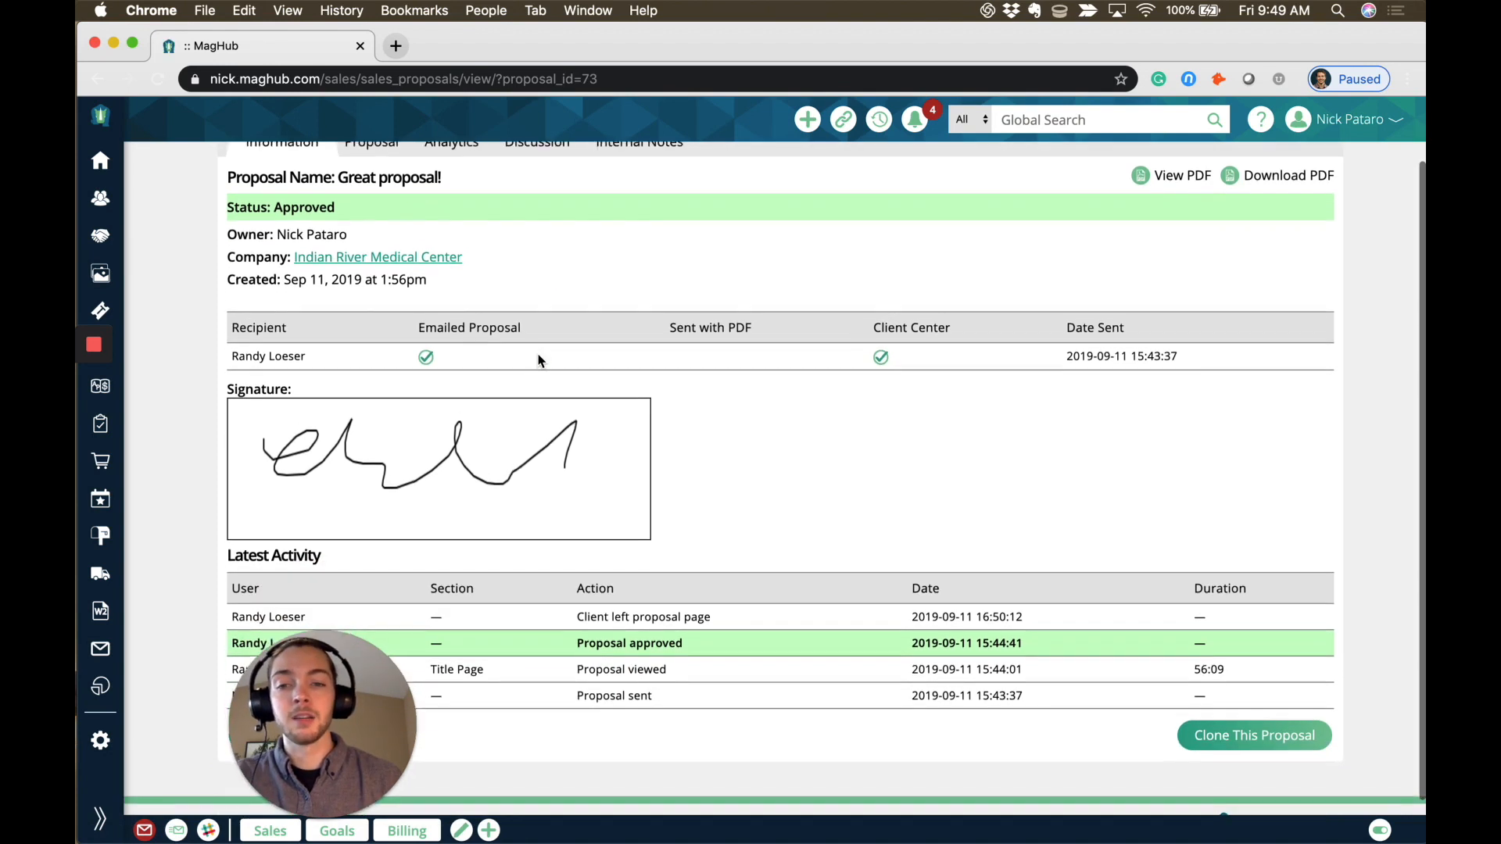
scroll(594, 606, "down", 1)
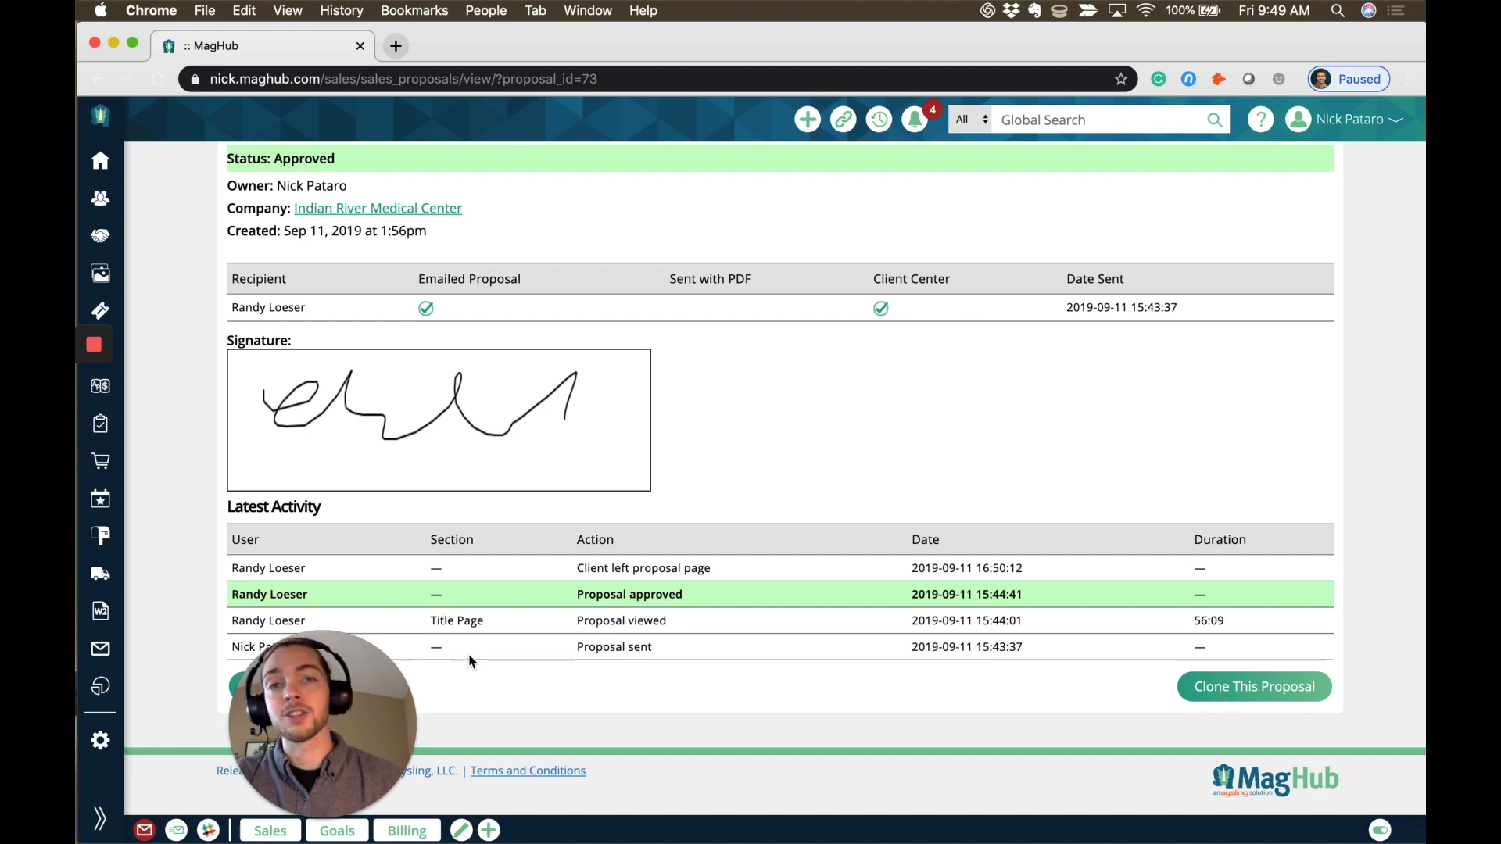
left_click_drag(347, 702, 247, 690)
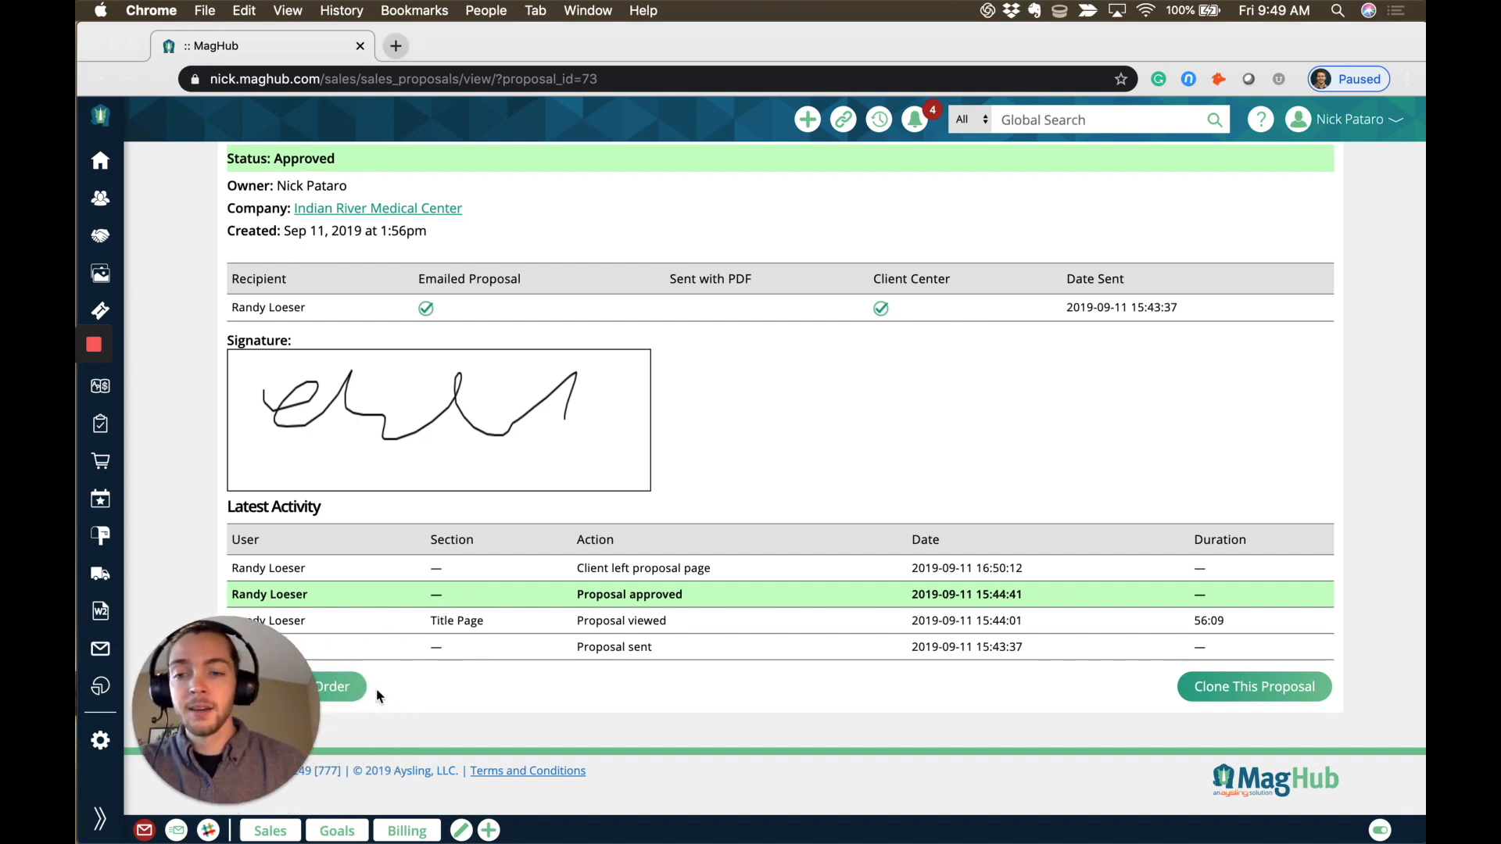